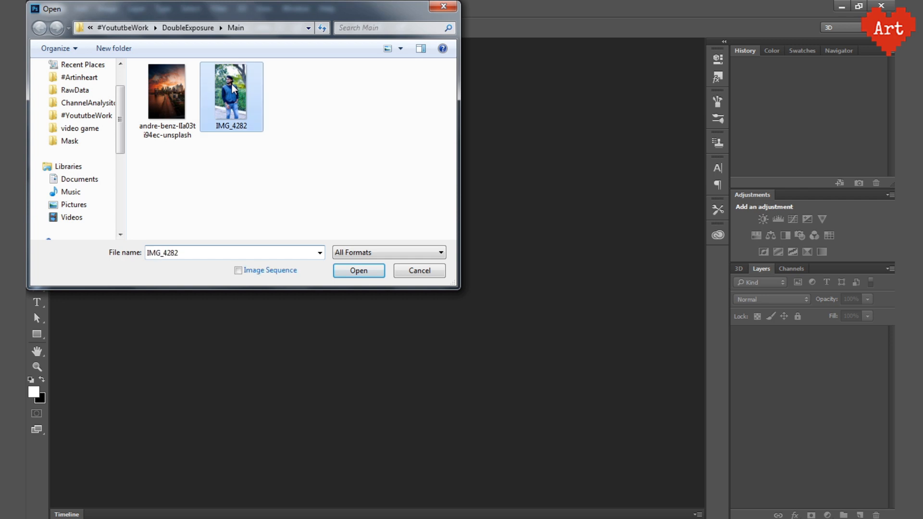
- Open the photo IMG_4282 and convert its locked background into a regular layer
left_click(359, 271)
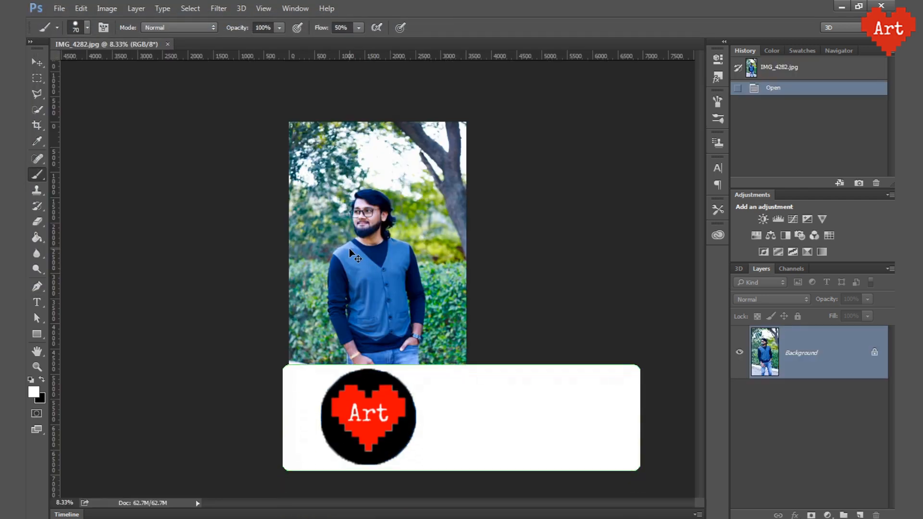
key("ctrl+0")
left_click(875, 354)
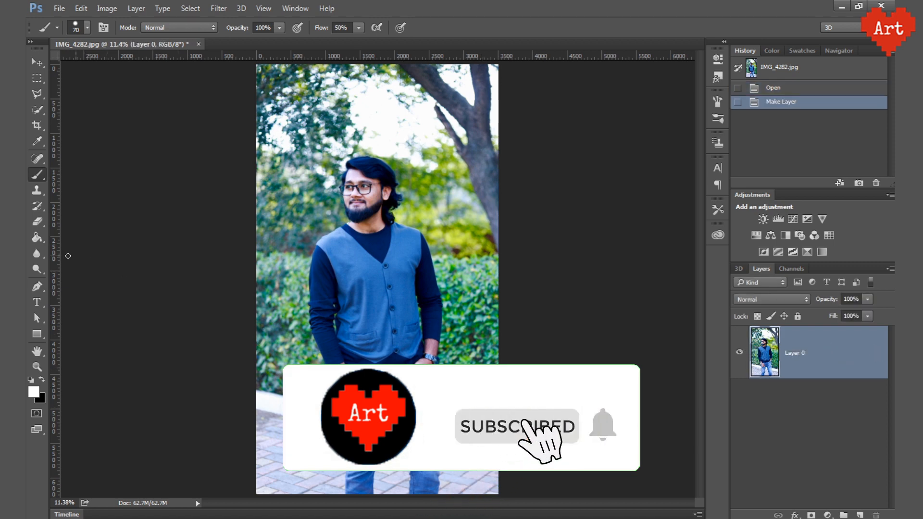
- Set up the Pen tool in Shape mode with no fill for tracing the man
left_click(37, 286)
left_click(345, 488, "ctrl")
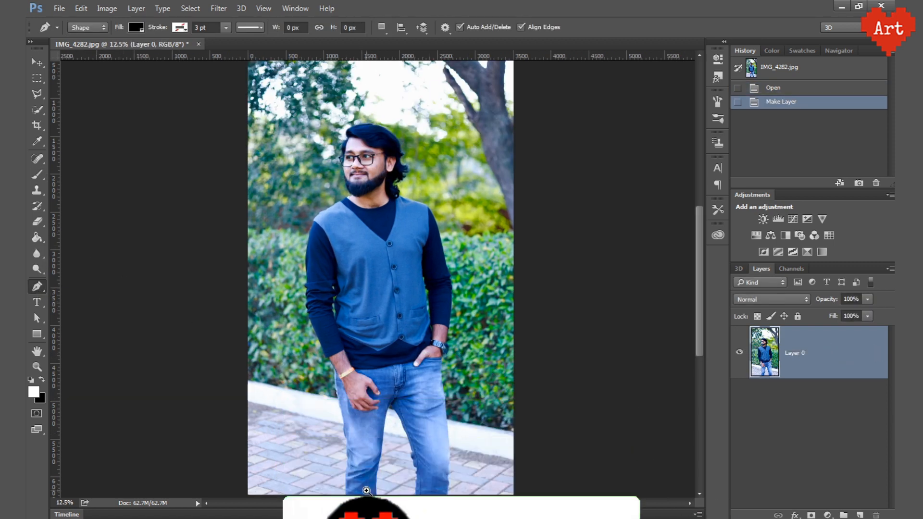
left_click(358, 490, "ctrl")
left_click(359, 490, "ctrl")
left_click(360, 490, "ctrl")
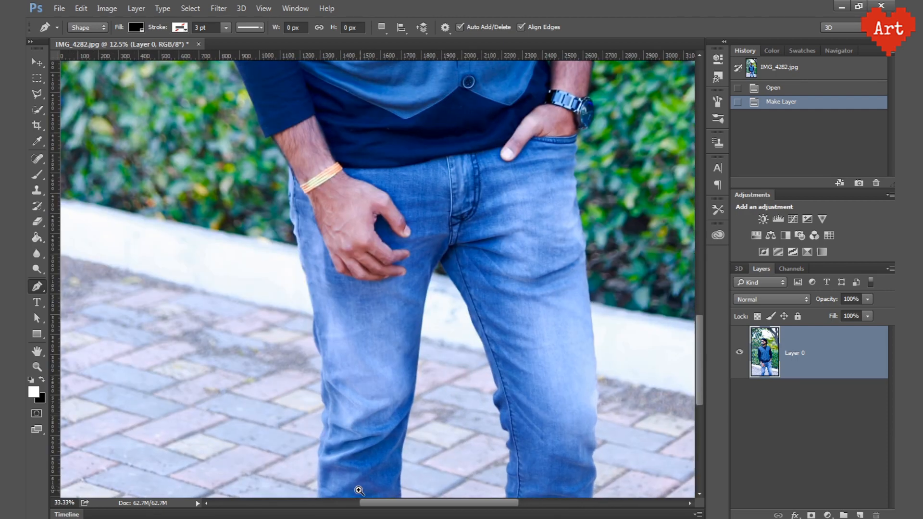
left_click(353, 483, "ctrl")
left_click(346, 471, "ctrl")
left_click_drag(342, 457, 360, 351)
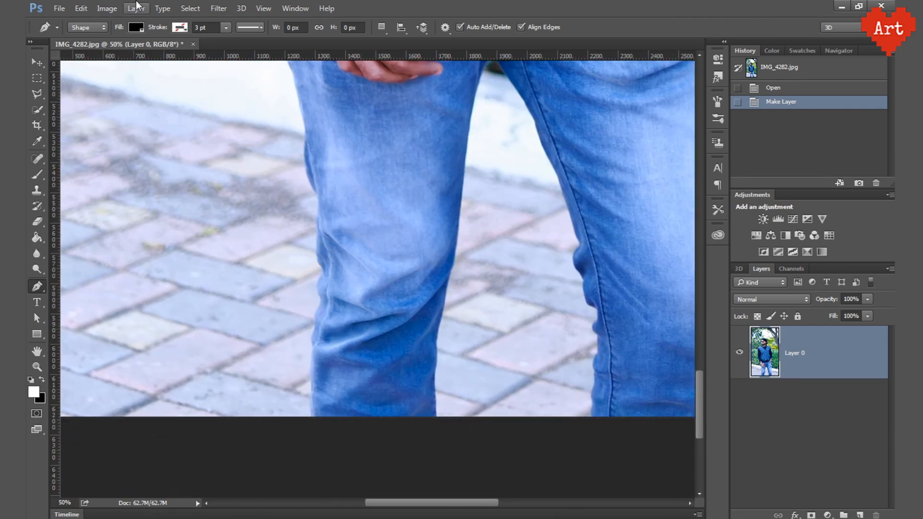
left_click(135, 27)
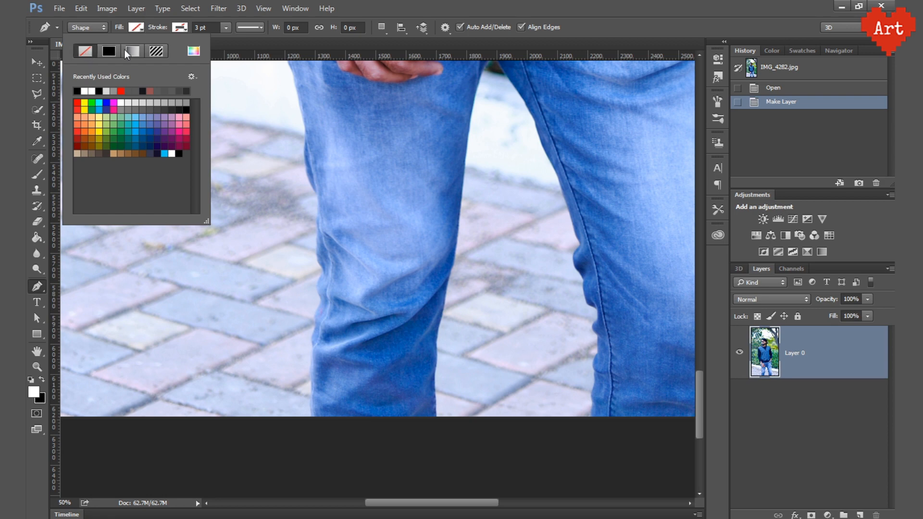
left_click(440, 1)
- Start a pen path at the photo's lower edge and trace the left trouser leg's outer edge up to the knee creases
left_click(313, 418)
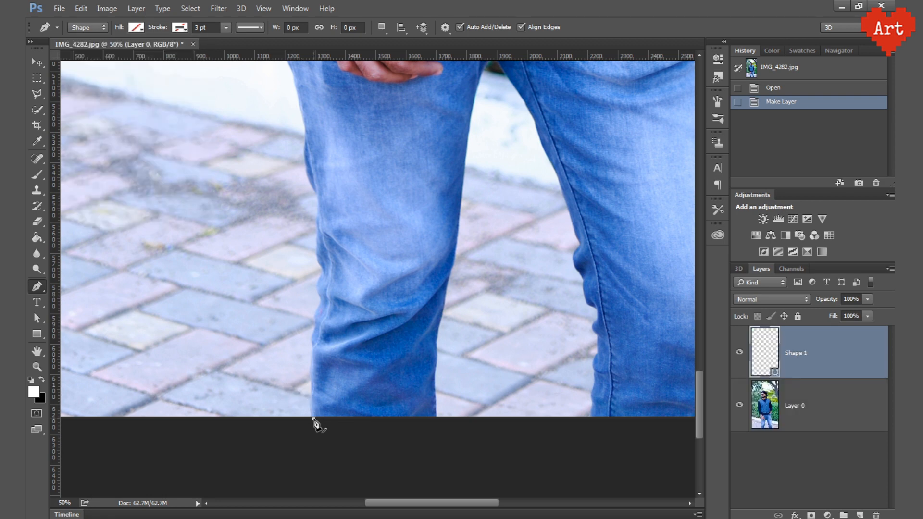
key("ctrl+plus")
left_click_drag(313, 335, 314, 288)
left_click_drag(314, 332, 316, 321, "alt")
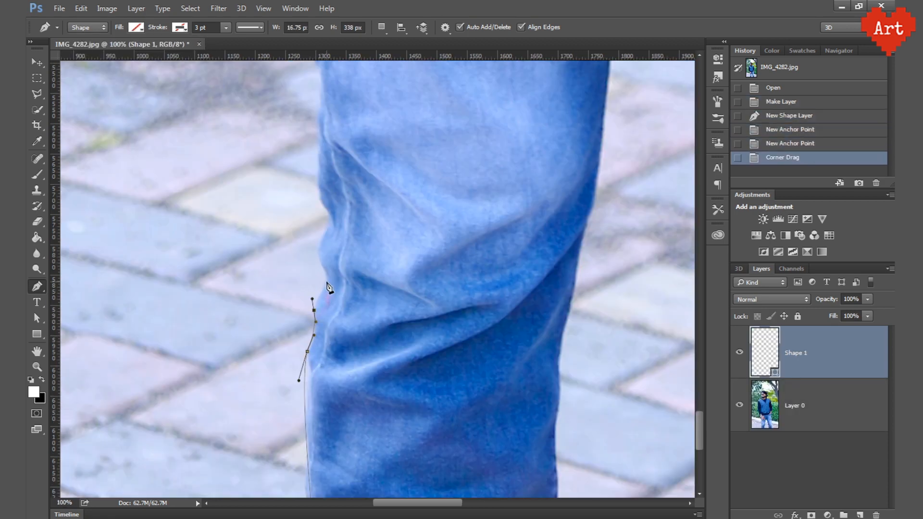
left_click_drag(319, 255, 303, 214)
left_click_drag(335, 295, 340, 294, "alt")
- Continue the path from the knee creases up the outer edge of the left thigh
left_click_drag(320, 197, 295, 156)
left_click_drag(302, 214, 292, 407, "alt")
left_click_drag(294, 262, 281, 235)
left_click_drag(269, 346, 285, 354, "alt")
left_click_drag(307, 290, 301, 292, "alt")
mouse_move(280, 146)
left_mouse_down()
mouse_move(295, 258)
mouse_move(290, 152)
left_mouse_up()
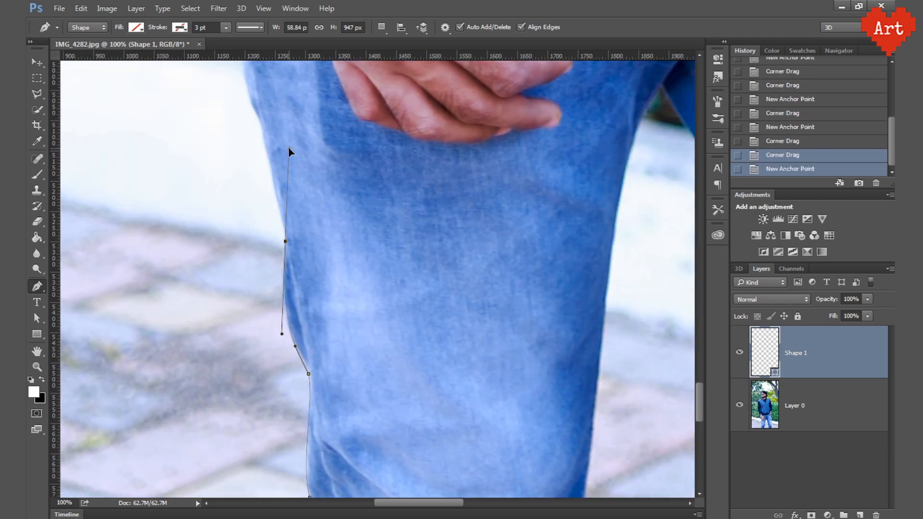
- Extend the path along the upper thigh to the hip beside the hanging hand, adjusting the last thigh anchor
left_click_drag(287, 241, 284, 240, "ctrl")
left_click_drag(321, 241, 344, 420)
left_click_drag(276, 288, 274, 284)
left_click_drag(312, 331, 297, 345, "alt")
left_click_drag(278, 214, 288, 336)
left_click_drag(273, 335, 268, 315)
left_click(266, 307)
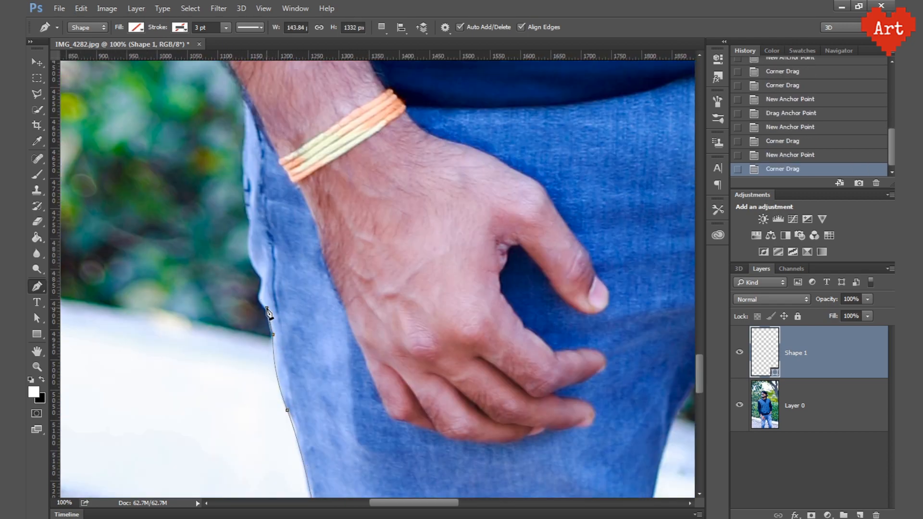
- Trace the jeans' edge at the hip and the forearm up to the corner of the sleeve cuff
left_click_drag(261, 283, 272, 261)
left_click_drag(261, 283, 263, 282, "ctrl")
left_click_drag(249, 239, 246, 202)
left_click_drag(273, 260, 259, 272, "alt")
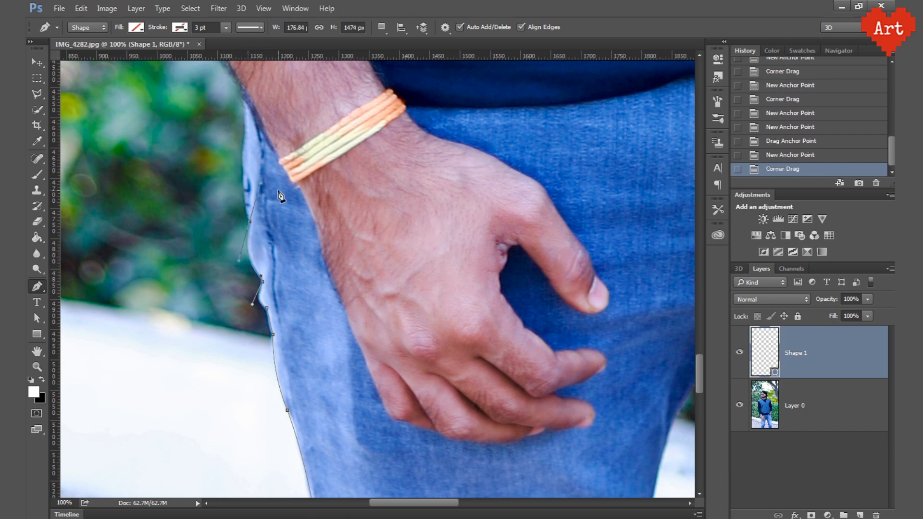
left_click_drag(281, 199, 300, 364)
left_click_drag(264, 367, 264, 380, "alt")
left_click_drag(262, 266, 253, 237)
left_click_drag(216, 182, 244, 305)
left_click(230, 308)
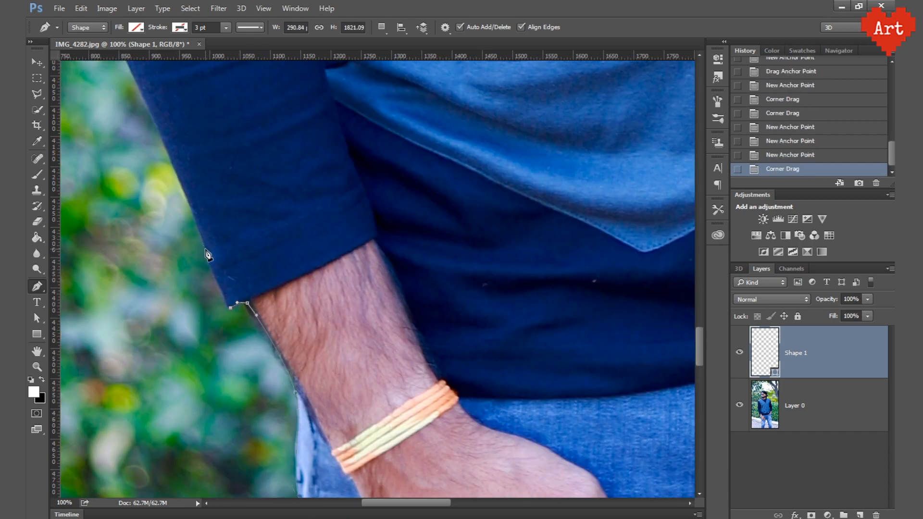
- Trace the outer edge of the left lower sleeve from the cuff up to the elbow folds
left_click_drag(206, 244, 203, 233)
left_click_drag(203, 195, 291, 385)
left_click_drag(197, 211, 181, 188)
left_click_drag(213, 235, 214, 243, "alt")
left_click_drag(227, 227, 261, 352)
left_click_drag(226, 310, 223, 301)
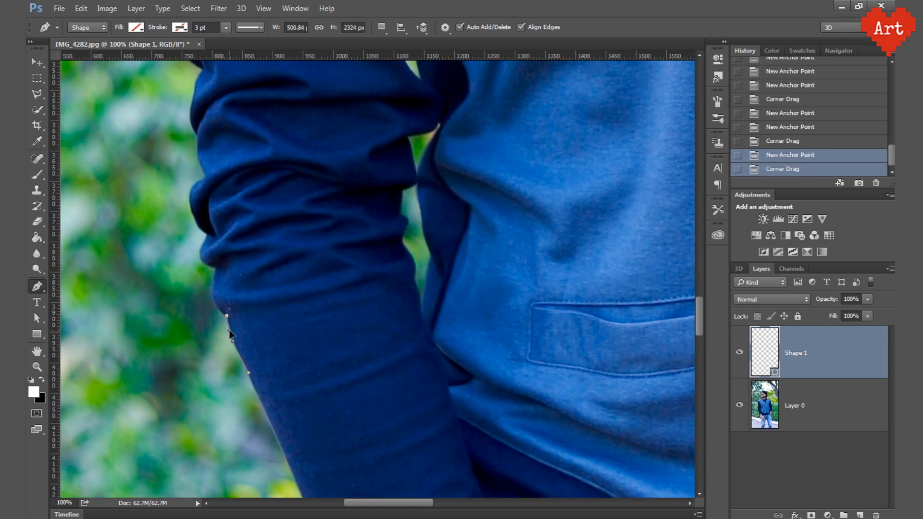
- Follow the folds of the left sleeve around the elbow with curved anchor points
left_click_drag(215, 264, 226, 232)
left_click_drag(226, 236, 238, 331)
left_click_drag(251, 298, 229, 290)
left_click_drag(246, 243, 276, 342)
left_click(247, 223)
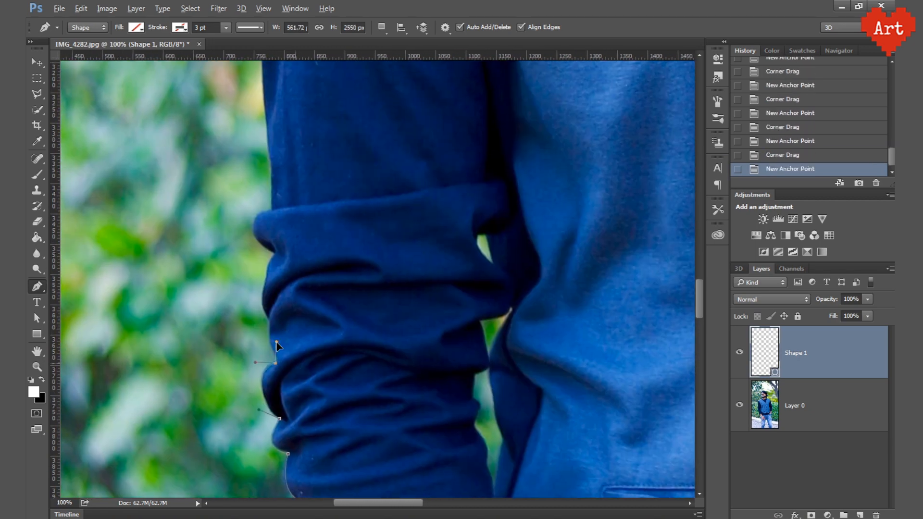
left_click_drag(271, 210, 304, 204)
left_click_drag(290, 184, 296, 394)
- Continue the path up the outer edge of the left upper sleeve towards the shoulder
left_click_drag(295, 197, 270, 289)
left_click_drag(290, 192, 313, 124)
left_click_drag(266, 259, 253, 298, "alt")
left_click_drag(313, 124, 269, 388)
left_click_drag(269, 388, 248, 387, "alt")
- Trace the left shoulder along the vest's edge up to the shirt's neckline
mouse_move(287, 295)
left_mouse_down()
mouse_move(300, 264)
mouse_move(291, 279)
left_mouse_up()
left_click_drag(349, 274, 272, 368)
left_click_drag(253, 330, 228, 372)
left_click_drag(199, 369, 195, 369, "alt")
left_click_drag(208, 370, 197, 387)
left_click_drag(301, 320, 320, 307)
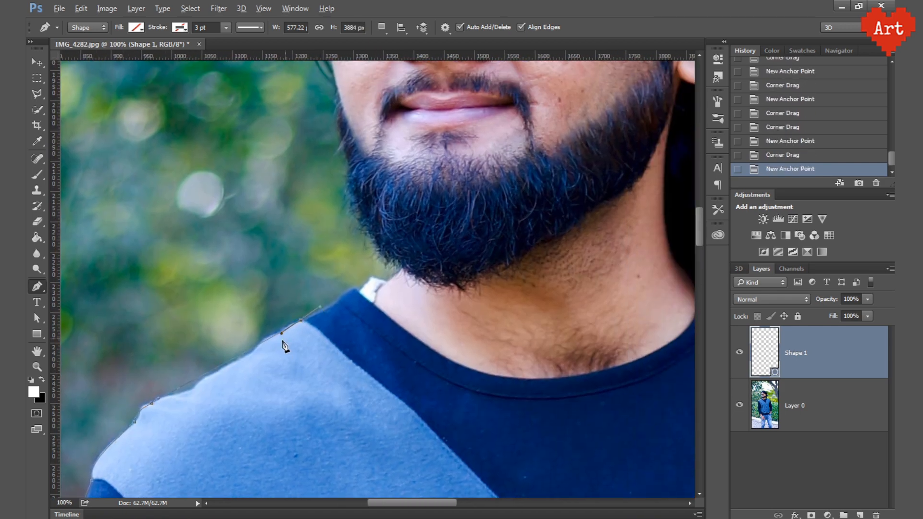
left_click_drag(174, 399, 212, 371, "alt")
- Carry the path over the shirt collar and neck to the underside of the beard
left_click_drag(345, 321, 246, 448)
left_click(245, 449, "ctrl")
mouse_move(270, 382)
left_mouse_down()
mouse_move(280, 383)
mouse_move(244, 388)
mouse_move(272, 380)
left_mouse_up()
left_click_drag(299, 356, 302, 352)
left_click_drag(330, 366, 317, 409)
left_click(327, 399)
left_click(337, 386)
- Trace the front edge of the beard and cheek up to the glasses
left_click_drag(250, 267, 248, 337)
left_click_drag(239, 255, 257, 238)
left_click_drag(257, 243, 204, 263, "alt")
left_click_drag(230, 234, 235, 204)
mouse_move(204, 263)
left_mouse_down("alt")
mouse_move(217, 278)
mouse_move(217, 252)
left_mouse_up("alt")
left_click_drag(235, 204, 217, 210, "alt")
left_click_drag(214, 207, 278, 380)
- Trace around the outer corner of the glasses frame to where it meets the hair
left_click_drag(207, 174, 251, 289)
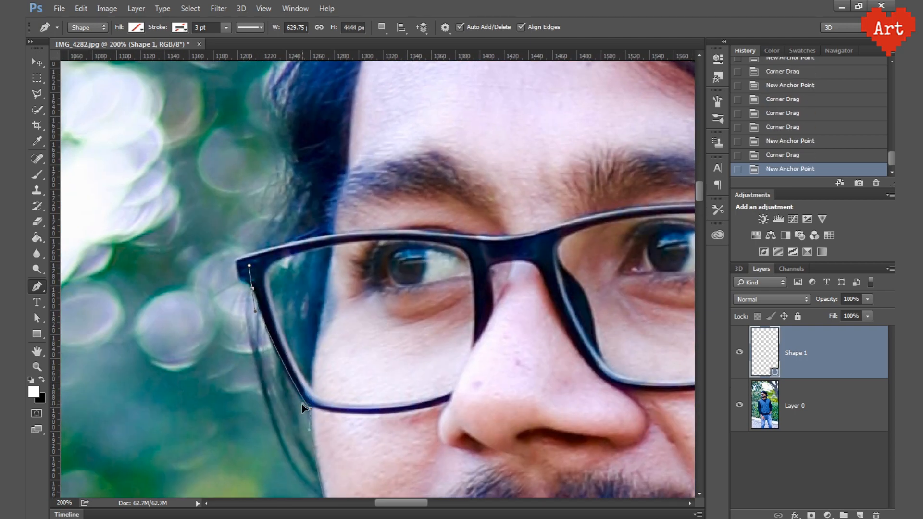
left_click_drag(309, 429, 298, 412, "alt")
left_click_drag(258, 320, 313, 400)
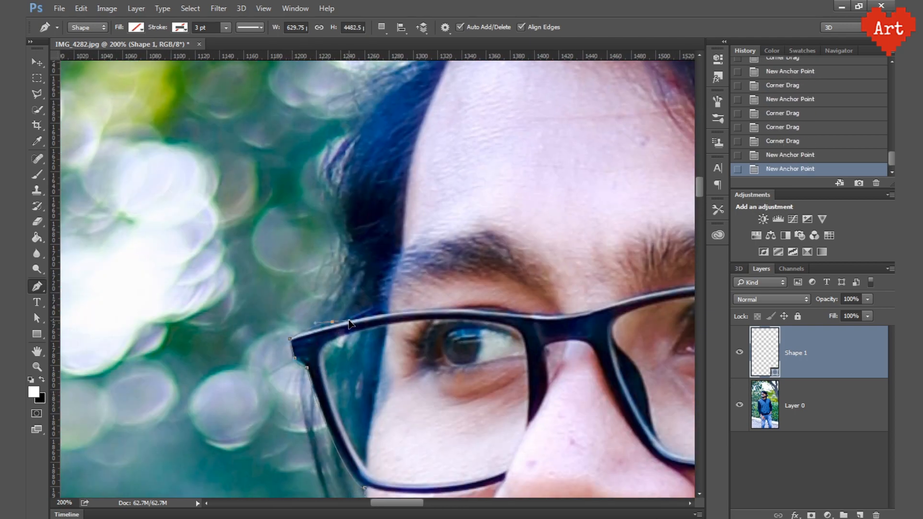
left_click_drag(342, 250, 335, 222)
left_click_drag(335, 222, 263, 394)
- Trace the front hairline from the glasses up and over the top of the head
left_click_drag(339, 237, 432, 317)
left_click_drag(432, 316, 322, 425, "alt")
left_click(325, 382)
left_click_drag(344, 265, 451, 198)
left_click_drag(243, 319, 13, 414)
left_click_drag(428, 301, 504, 360)
left_click_drag(504, 360, 347, 111)
- Continue the path over the crown and down the back of the hair
left_click_drag(539, 299, 561, 448)
scroll(560, 448, "up", 3)
left_click_drag(518, 271, 474, 288, "alt")
left_click_drag(489, 344, 305, 53)
mouse_move(380, 275)
left_mouse_down("alt")
mouse_move(395, 206)
mouse_move(394, 283)
left_mouse_up("alt")
left_click_drag(395, 206, 381, 206, "alt")
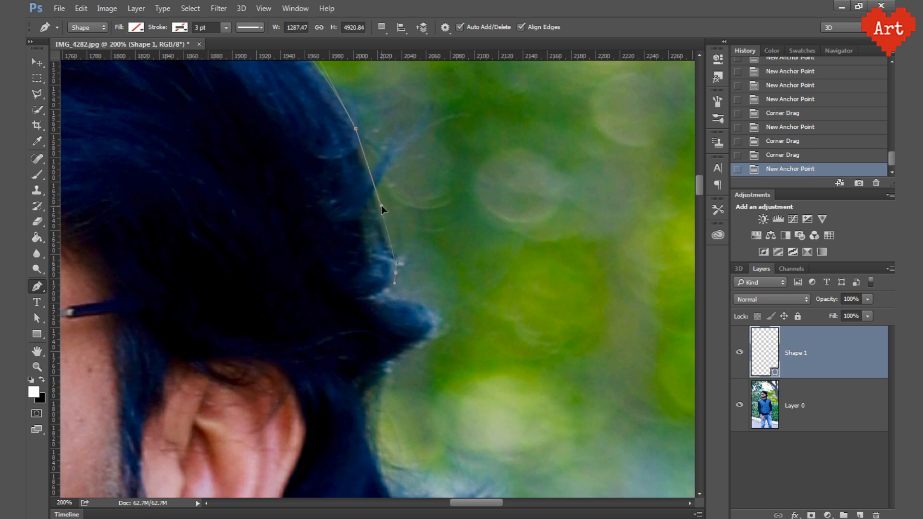
- Outline the protruding hair locks behind the ear, adjusting anchors and handles to fit the curls
left_click(425, 306)
mouse_move(389, 363)
left_mouse_down()
mouse_move(338, 390)
mouse_move(380, 379)
left_mouse_up()
left_click_drag(427, 380, 371, 202)
mouse_move(337, 313)
left_mouse_down()
mouse_move(383, 388)
mouse_move(352, 314)
left_mouse_up()
left_click_drag(411, 315, 461, 278)
left_click_drag(410, 315, 427, 304, "ctrl")
left_click_drag(426, 330, 408, 341)
left_click_drag(477, 267, 410, 338, "alt")
left_click_drag(394, 347, 442, 323, "alt")
left_click_drag(435, 336, 418, 337, "alt")
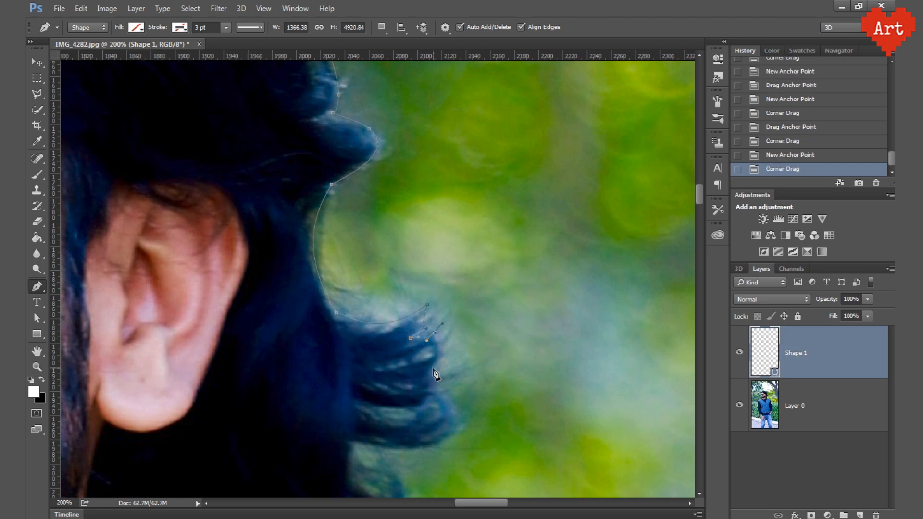
- Trace the lower hair curls at the back of the head down to their tips
left_click_drag(443, 384, 457, 381)
left_click(354, 442)
left_click_drag(356, 460, 373, 454, "alt")
left_click_drag(381, 489, 341, 291)
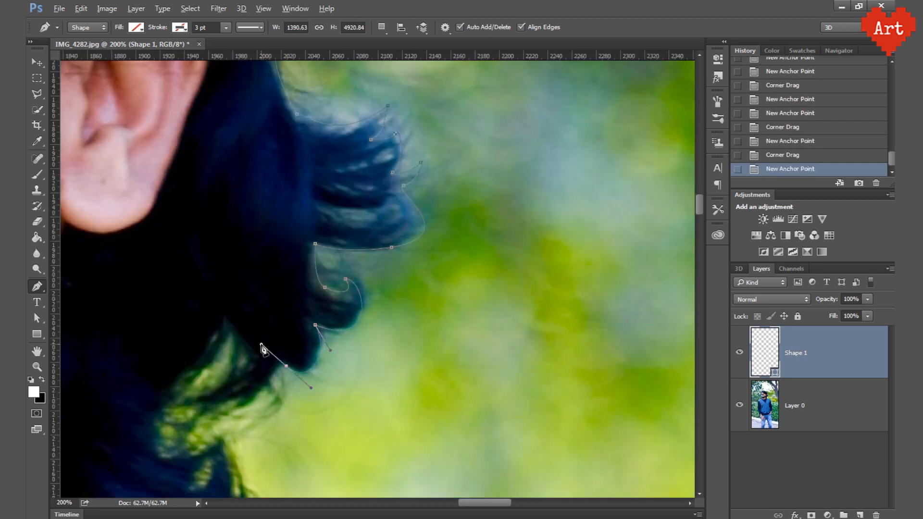
left_click_drag(226, 328, 212, 315)
left_click_drag(212, 374, 256, 254)
- Follow the underside of the hair and the nape down to the vest's collar
left_click(200, 301)
left_click_drag(261, 317, 288, 328)
left_click_drag(289, 389, 286, 403)
left_click_drag(312, 350, 352, 198)
left_click_drag(325, 249, 347, 250, "alt")
left_click_drag(337, 305, 397, 357)
left_click_drag(397, 357, 238, 244)
- Trace the right shoulder of the vest from the collar to the top of the sleeve
left_click_drag(391, 301, 412, 315)
left_click_drag(239, 244, 241, 252, "alt")
left_click_drag(413, 314, 425, 306, "alt")
left_click_drag(425, 305, 333, 178)
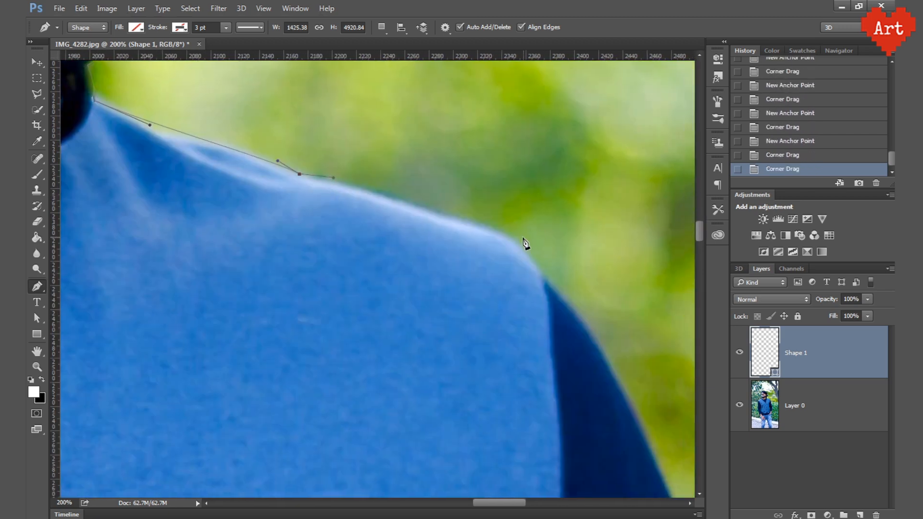
left_click_drag(534, 253, 391, 171)
left_click_drag(474, 299, 505, 362)
- Trace the outer edge of the right sleeve from the shoulder down to its cuff
key("ctrl+minus")
key("ctrl+minus")
left_click_drag(505, 362, 422, 108)
left_click_drag(400, 306, 411, 385)
scroll(353, 110, "up", 3)
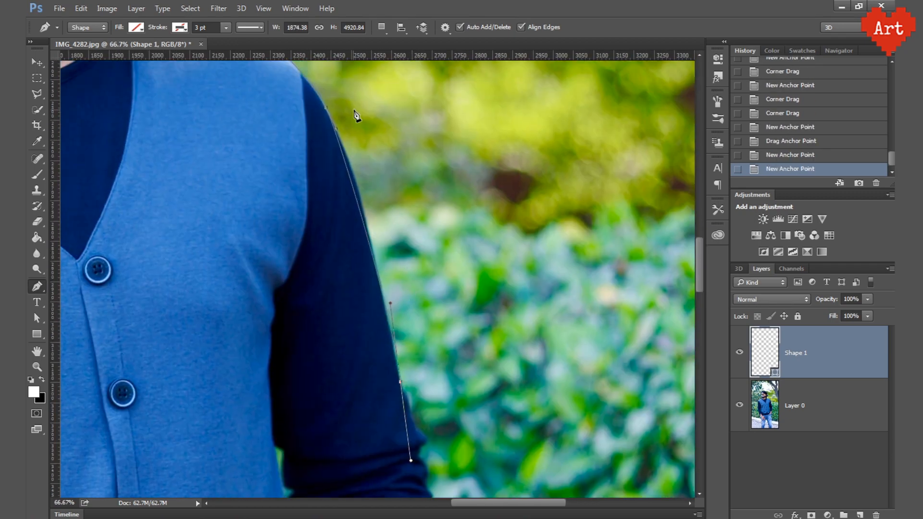
left_click(411, 460, "alt")
left_click_drag(411, 460, 395, 198)
scroll(414, 307, "down", 5)
left_click(415, 336)
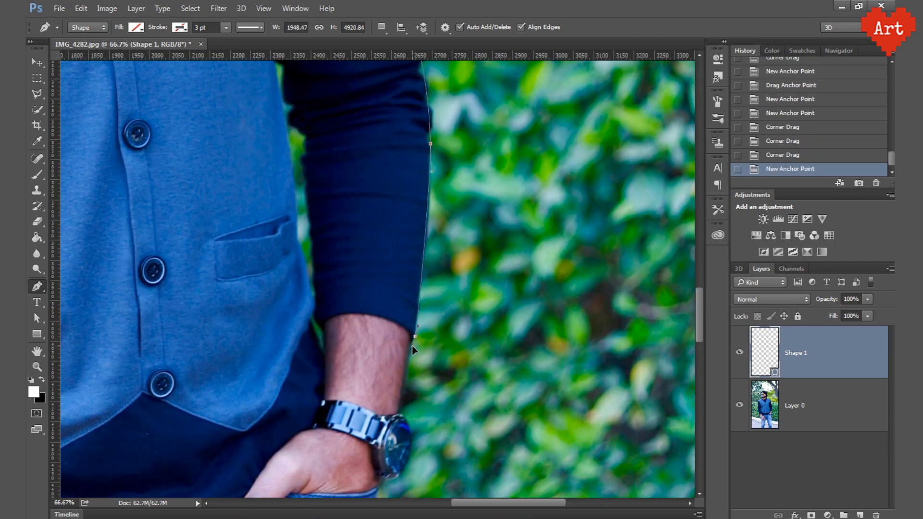
- Trace the right forearm and curve the path around the wristwatch, adjusting its direction handles
left_click_drag(399, 418, 368, 186)
scroll(368, 186, "up", 2)
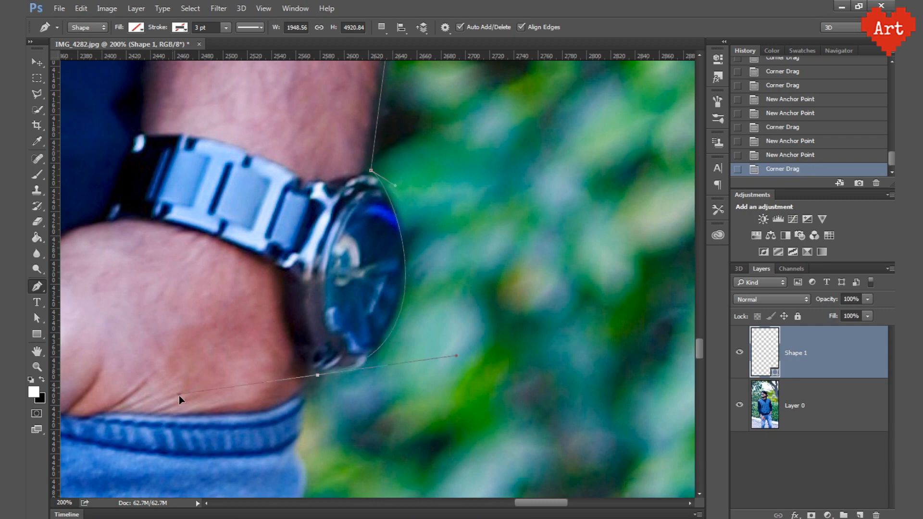
left_click_drag(179, 395, 185, 396)
left_click_drag(452, 354, 429, 381)
left_click_drag(395, 185, 418, 189)
left_click_drag(317, 375, 372, 153)
- Continue the path from the wristwatch past the pocket edge and down the outer hip of the jeans
left_click(372, 153, "alt")
left_click(352, 227)
left_click_drag(351, 290, 336, 326)
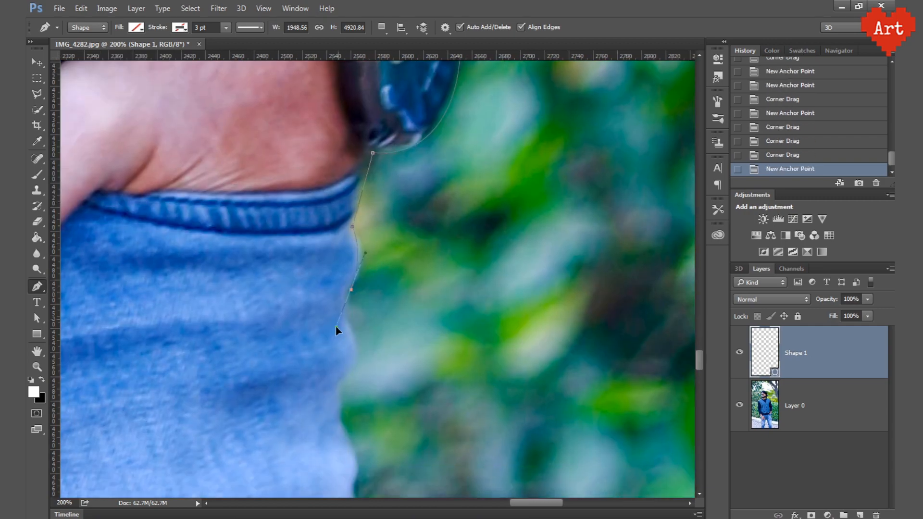
left_click_drag(342, 385, 337, 402)
left_click_drag(334, 337, 348, 314)
left_click_drag(351, 365, 367, 378)
left_click_drag(394, 423, 358, 88)
left_click_drag(362, 326, 370, 377)
- Trace the outer edge of the right jeans leg down to the photo's bottom edge
scroll(370, 377, "down", 2)
left_click_drag(385, 446, 383, 290)
left_click_drag(399, 447, 387, 294)
left_click_drag(384, 296, 394, 327)
left_click_drag(376, 406, 385, 417)
left_click_drag(385, 433, 413, 229)
left_click_drag(406, 249, 393, 258)
left_click_drag(394, 258, 413, 268)
left_click(408, 306, "alt")
left_click(405, 351)
- Run the path across the bottom of the right leg and trace its inner edge up to the knee
left_click(230, 350)
left_click_drag(255, 221, 397, 323)
left_click(389, 367)
left_click_drag(373, 324, 388, 325)
left_click(369, 291)
left_click_drag(362, 244, 414, 353)
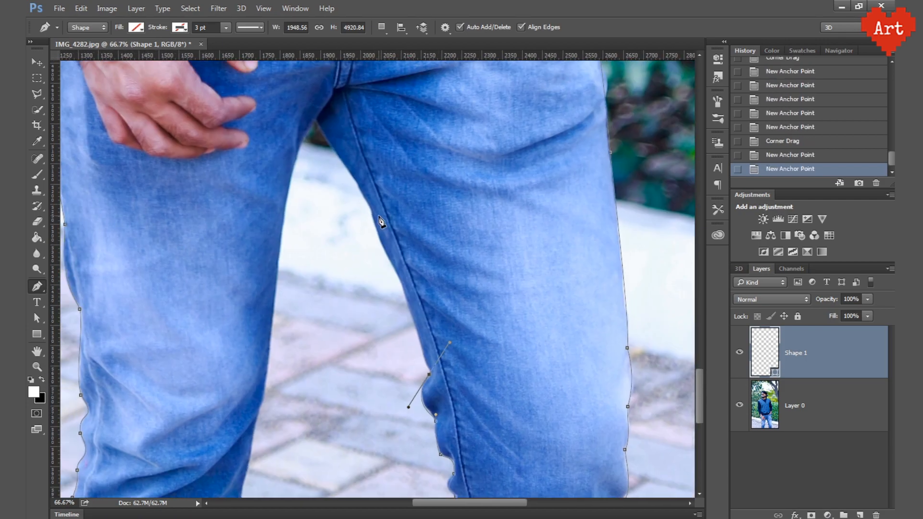
- Trace the right leg's inner thigh up to the crotch, adjusting the curve handles
left_click_drag(371, 208, 370, 160)
left_click_drag(449, 341, 432, 366)
left_click_drag(373, 256, 389, 262)
left_click_drag(370, 161, 355, 181)
left_click(314, 122)
- Trace the inner edge of the left leg down to the photo's bottom edge and close the path
left_click_drag(287, 213, 278, 264)
left_click_drag(249, 457, 297, 266)
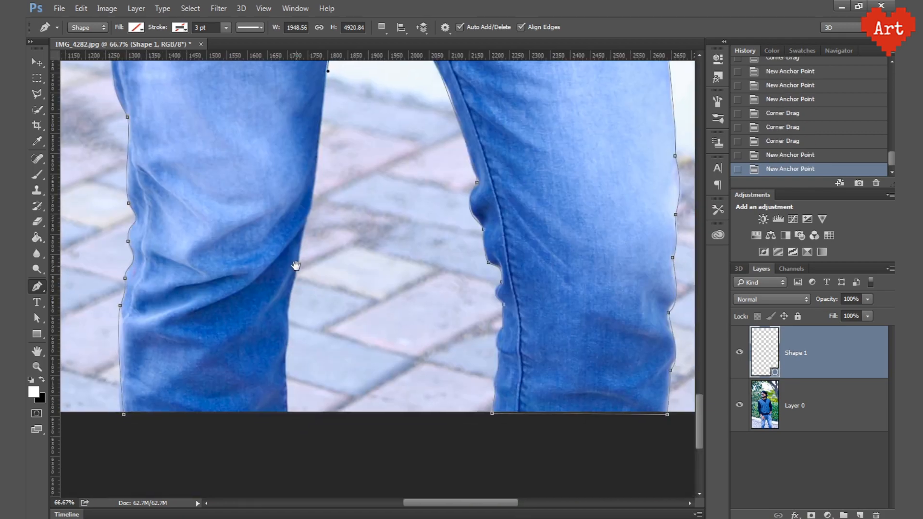
left_click_drag(309, 211, 304, 240)
left_click_drag(290, 307, 290, 326)
left_click(124, 414)
- Load the Shape 1 outline as a selection and add it as a layer mask on Layer 0
key("ctrl+0")
left_click(765, 350, "ctrl")
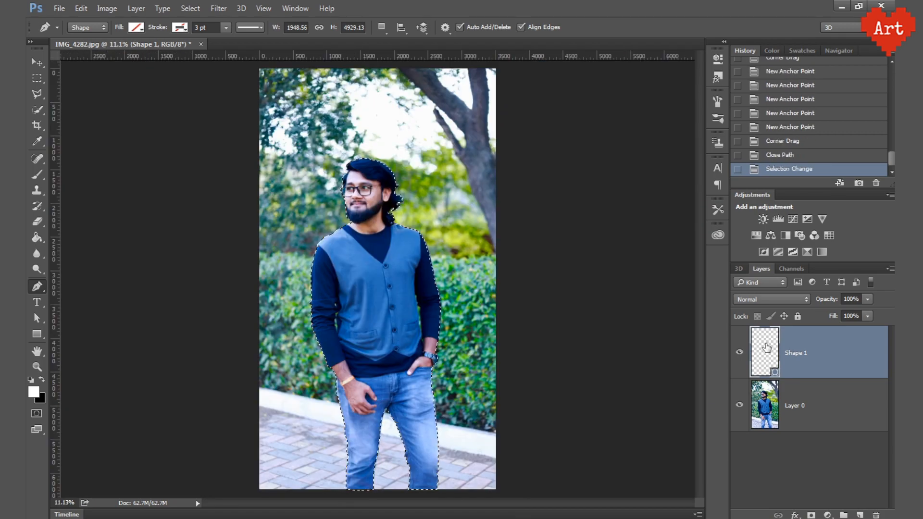
left_click(794, 405)
left_click(811, 514)
- Move Shape 1 below Layer 0 and add a new layer filled with white between them
left_click_drag(793, 352, 791, 444)
left_click(859, 515)
key("g")
left_click(282, 313)
- Trace the uppermost small background gap between the left sleeve and the vest as a closed shape
scroll(331, 354, "up", 10)
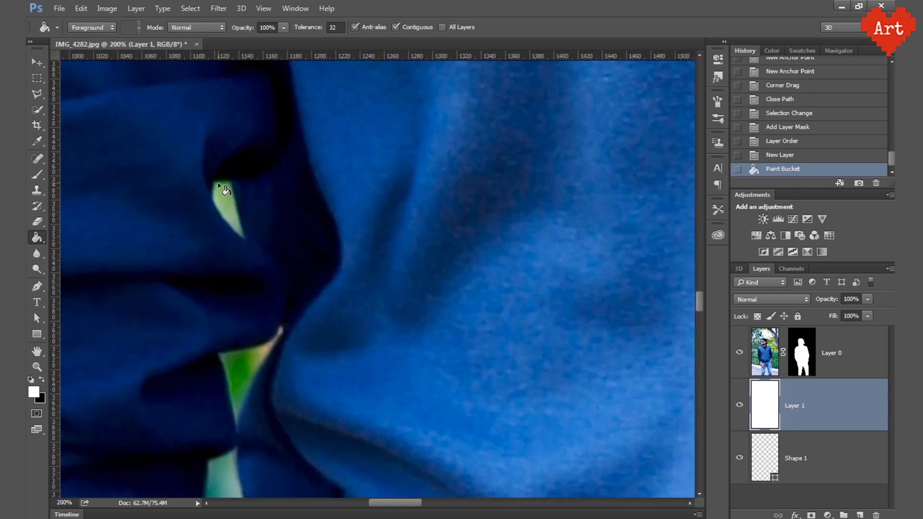
key("p")
left_click(215, 182)
left_click(231, 181)
left_click(245, 238)
left_click_drag(215, 182, 229, 158)
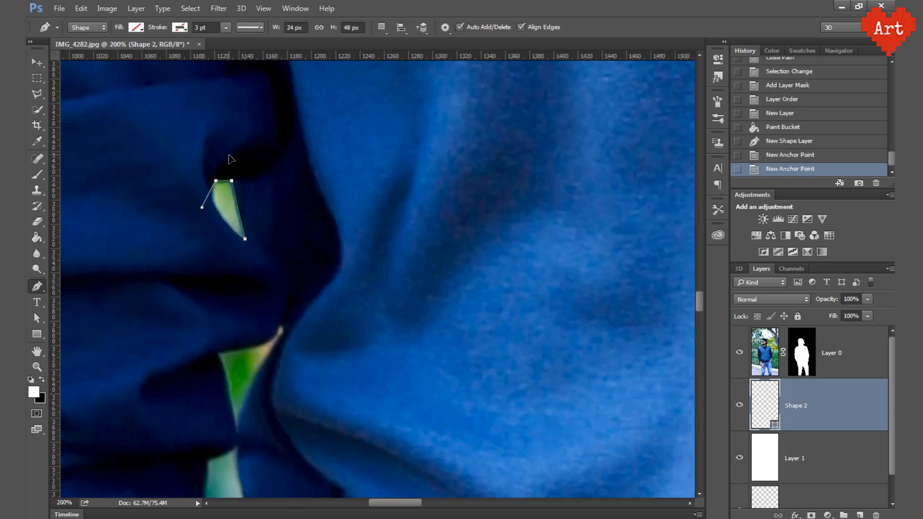
- Trace the triangular background gap below it as a closed shape and adjust its corner curve
left_click(281, 329)
left_click_drag(221, 353, 179, 353)
left_click_drag(285, 318, 287, 317)
left_click(221, 353, "ctrl")
left_click_drag(178, 353, 218, 361)
- Trace the long lower background gap between the left sleeve and the vest as a closed shape
left_click_drag(240, 459, 287, 233)
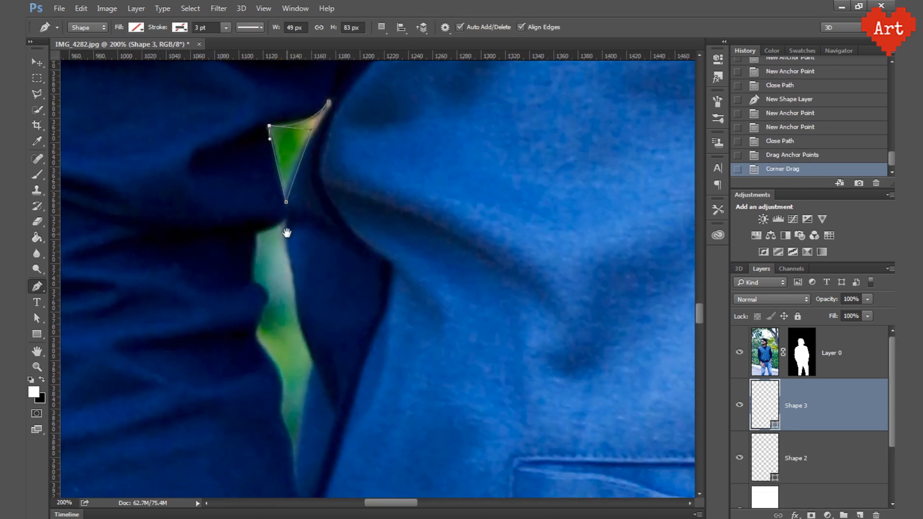
left_click(284, 222)
left_click(258, 236)
left_click(254, 281)
mouse_move(259, 327)
left_mouse_down()
mouse_move(266, 345)
mouse_move(261, 332)
left_mouse_up()
left_click_drag(283, 407, 259, 366)
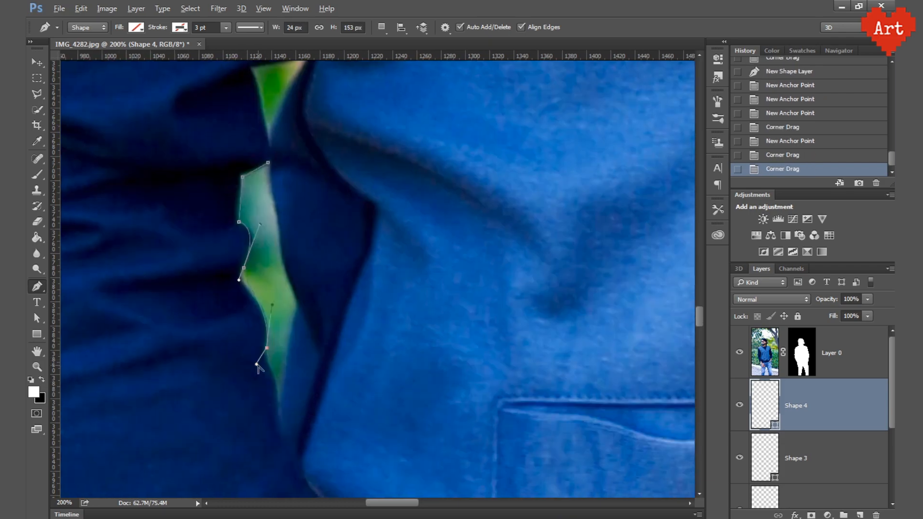
left_click(275, 405)
left_click(293, 310)
left_click_drag(272, 203, 276, 286)
left_click(268, 250)
- Unite Shape 3 and Shape 4 into a single shape layer
scroll(268, 259, "down", 1)
left_click(796, 457, "shift")
left_click(136, 8)
left_click(308, 331)
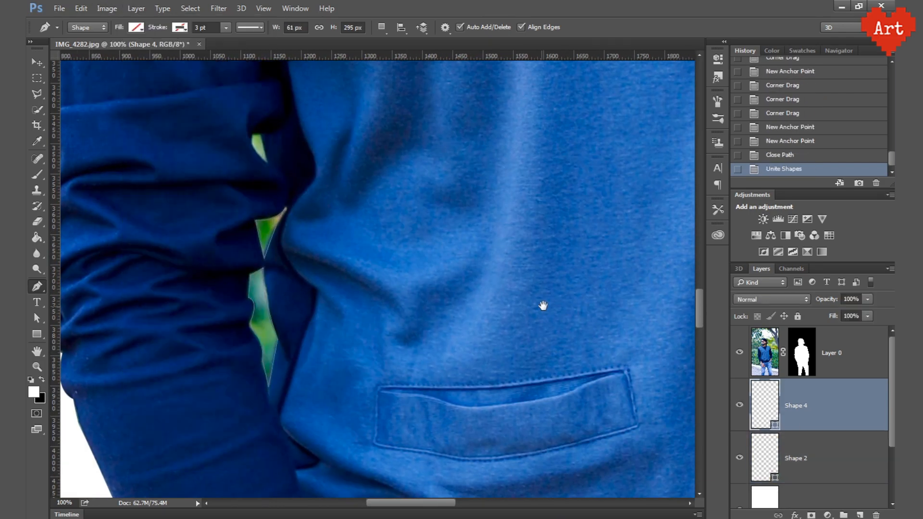
- Unite Shape 2 with Shape 4 so all the left sleeve gaps form one shape layer
left_click_drag(541, 307, 604, 309)
left_click(796, 457)
left_click(317, 313, "alt")
scroll(803, 453, "down", 1)
scroll(803, 454, "up", 1)
left_click(807, 405)
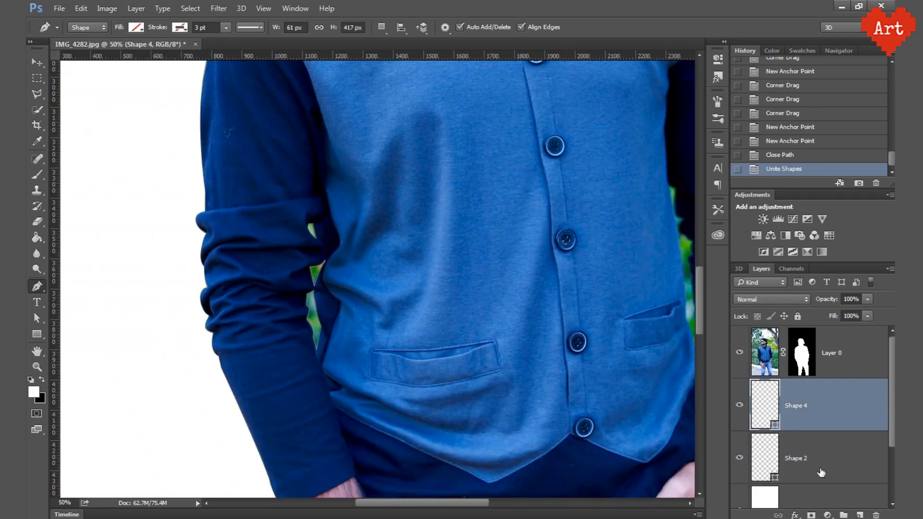
left_click(820, 470, "shift")
scroll(321, 254, "up", 2)
left_click(136, 8)
left_click(308, 330)
- Move the body outline Shape 1 directly below Shape 4 and subtract the front gap shape from it
left_click_drag(795, 495, 796, 428)
left_click(807, 389, "shift")
left_click(136, 8)
left_click(308, 341)
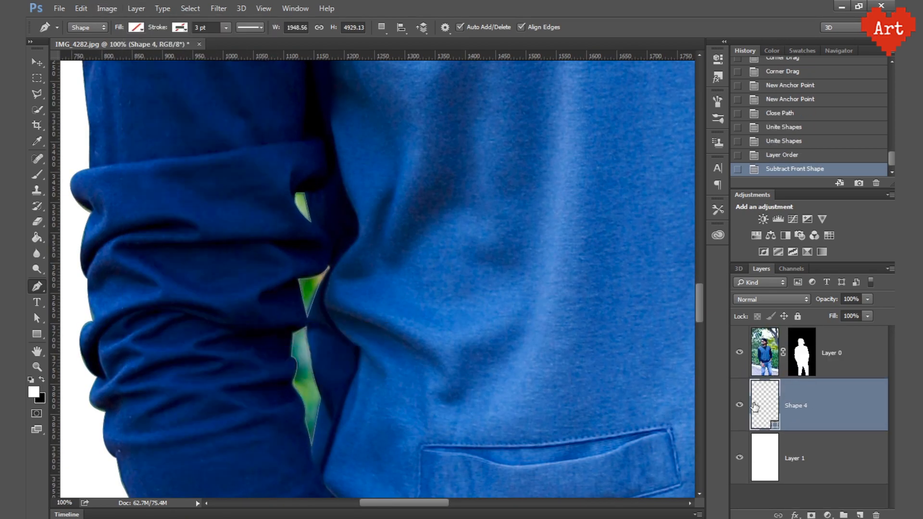
left_click(757, 408, "ctrl")
key("ctrl+d")
- Start a shape for the gap beside the right sleeve, following the vest's edge down and the sleeve back up
left_click_drag(673, 182, 485, 152)
left_click(362, 98)
left_click(395, 349, "alt")
left_click_drag(395, 350, 418, 452)
left_click_drag(418, 442, 411, 344)
left_click_drag(407, 267, 403, 230)
left_click_drag(417, 184, 419, 288)
- Curve the gap path around the right sleeve's fold, close it at the top and refine its handles
left_click_drag(401, 213, 405, 187)
left_click_drag(405, 188, 389, 203)
left_click_drag(381, 168, 401, 155)
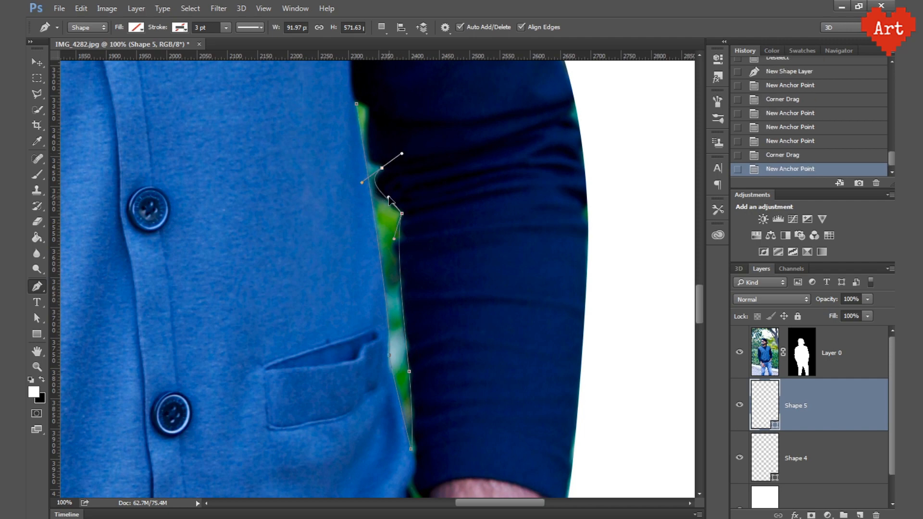
left_click_drag(361, 182, 363, 197)
left_click_drag(401, 155, 370, 162)
mouse_move(365, 111)
left_mouse_down()
mouse_move(366, 68)
mouse_move(371, 118)
left_mouse_up()
left_click(356, 152)
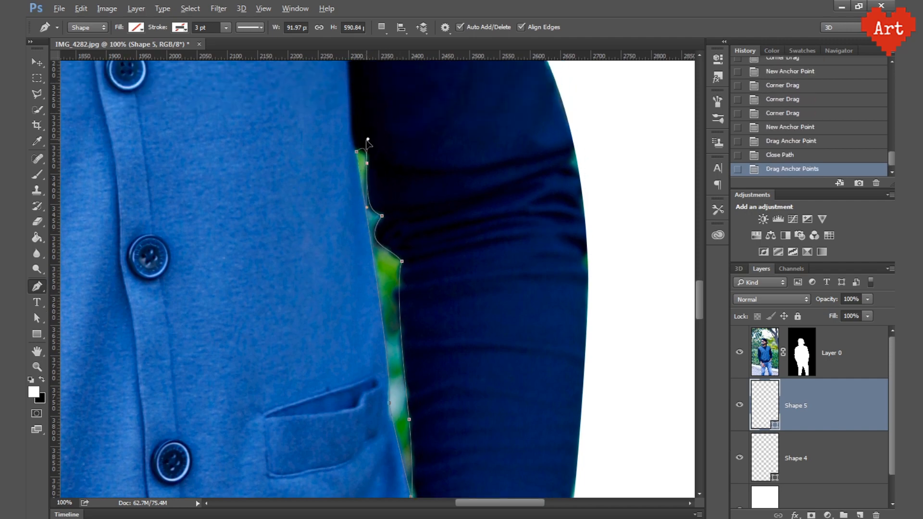
left_click_drag(394, 385, 364, 144)
- Trace the small background gap between the vest's hem and the right forearm as a closed shape
left_click(381, 304, "ctrl")
left_click(392, 269)
left_click(382, 279)
left_click(420, 375)
left_click(420, 319)
left_click(393, 269)
- Unite the two gap shapes beside the right arm into one shape layer
key("ctrl+minus")
left_click(803, 409, "shift")
left_click(136, 8)
left_click(319, 323)
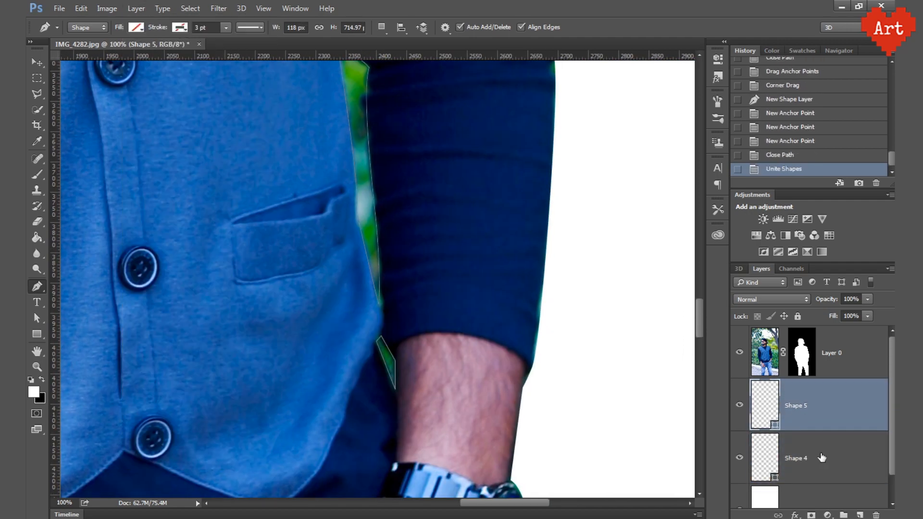
- Subtract the right arm's gap shape, Shape 5, from the body outline in Shape 4
left_click(819, 458, "shift")
left_click(136, 8)
left_click(320, 336)
- Replace Layer 0's mask with a new one made from the combined body outline without the arm gaps
key("ctrl+Return")
left_click(801, 352)
left_click(464, 197, "alt")
left_click(463, 197, "alt")
left_click_drag(801, 352, 876, 514)
left_click(774, 405)
left_click(779, 355)
left_click(811, 514)
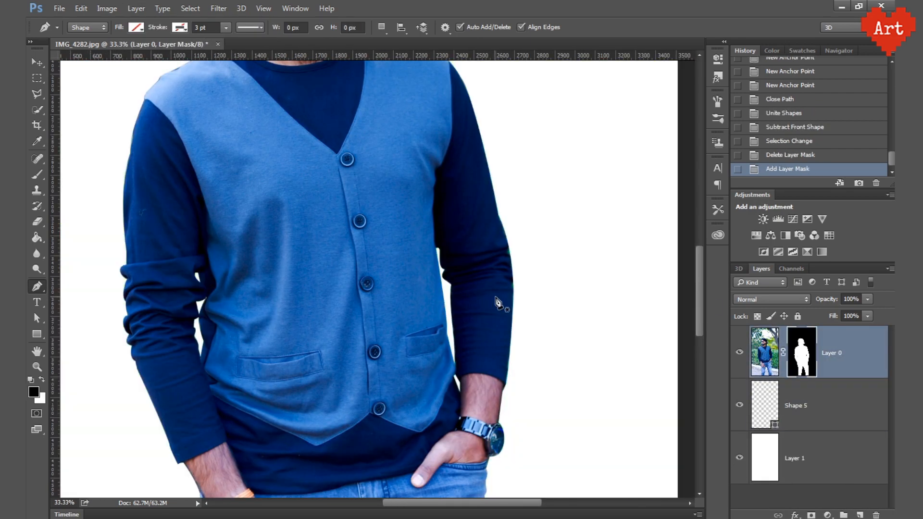
- Add a Black & White adjustment with the Default preset above Layer 0 and clip it to that layer
left_click(416, 196, "alt")
left_click(417, 196, "alt")
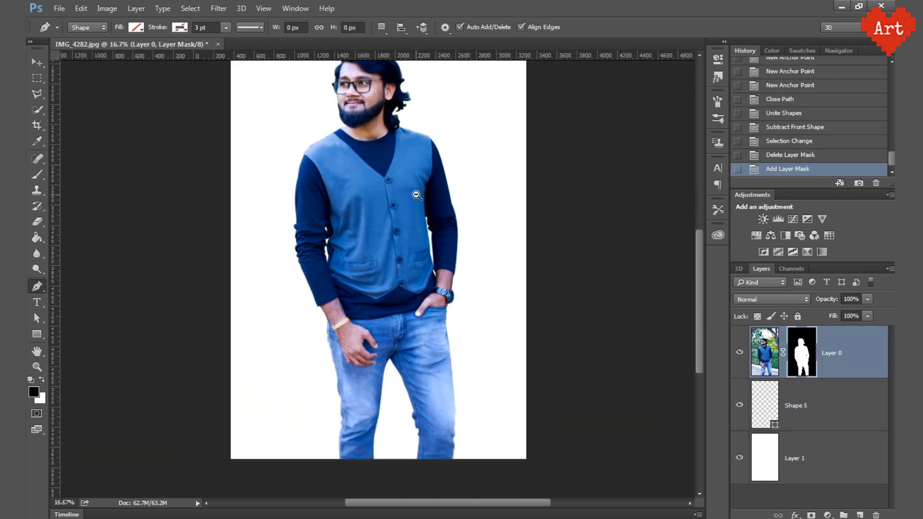
left_click_drag(396, 158, 391, 218)
left_click(388, 217, "ctrl")
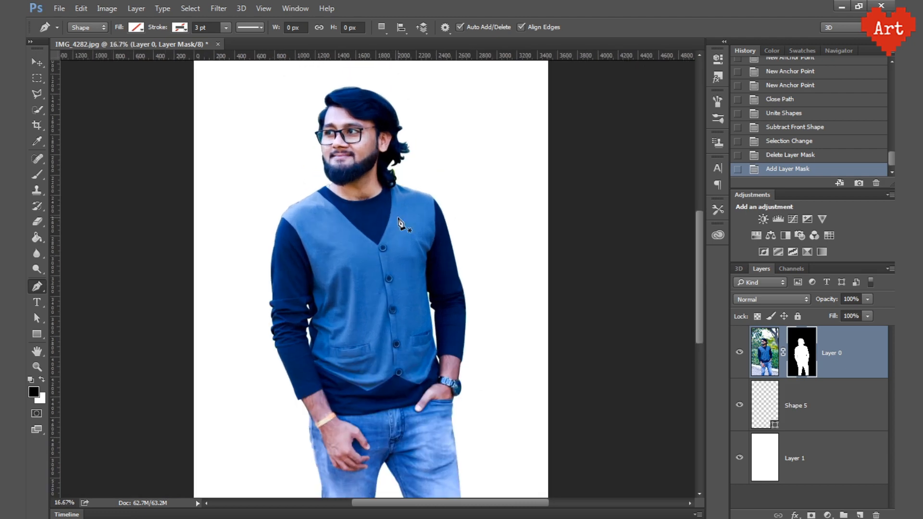
key("ctrl+0")
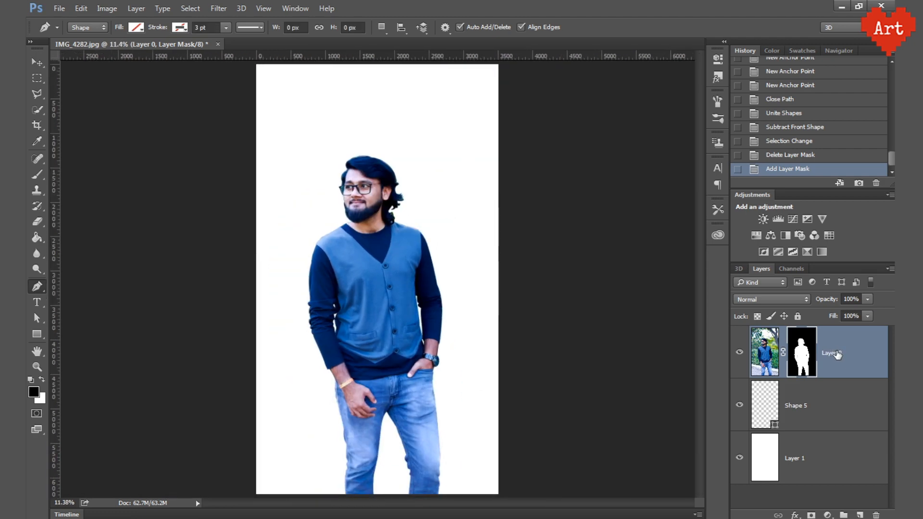
left_click(765, 352)
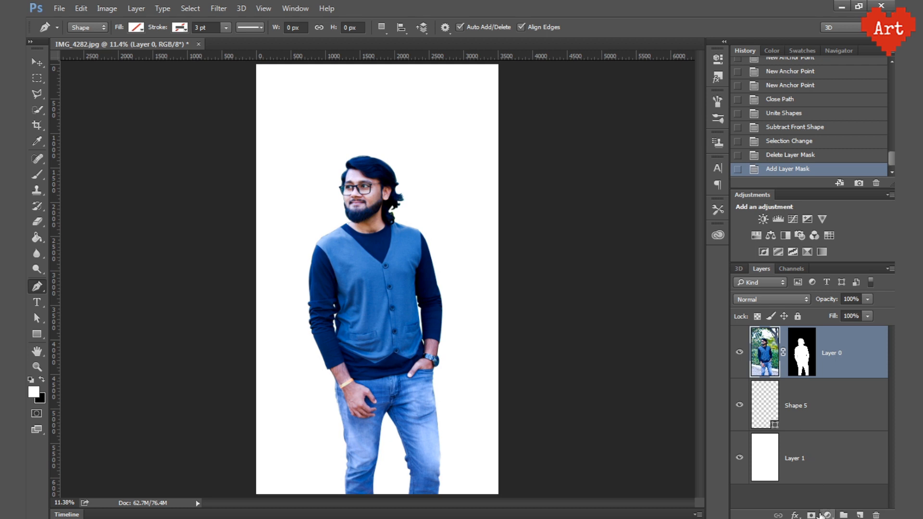
left_click(827, 515)
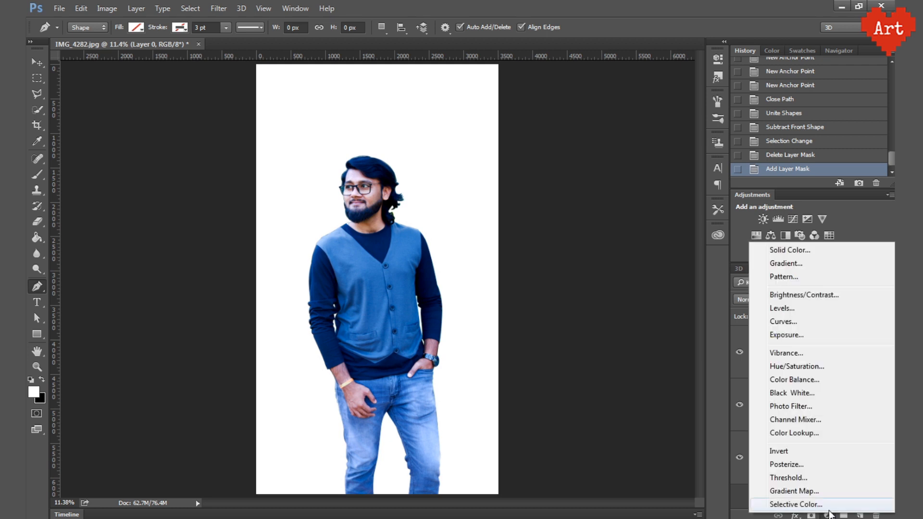
left_click(792, 393)
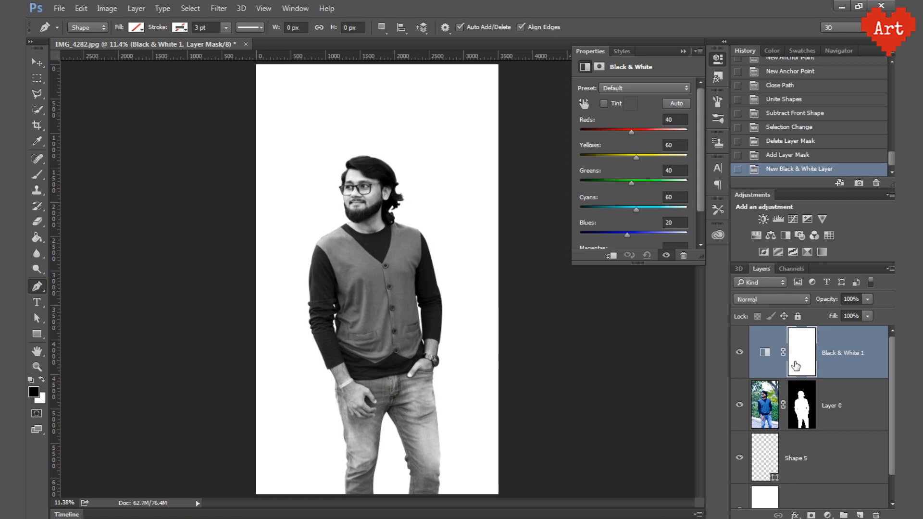
left_click(611, 258)
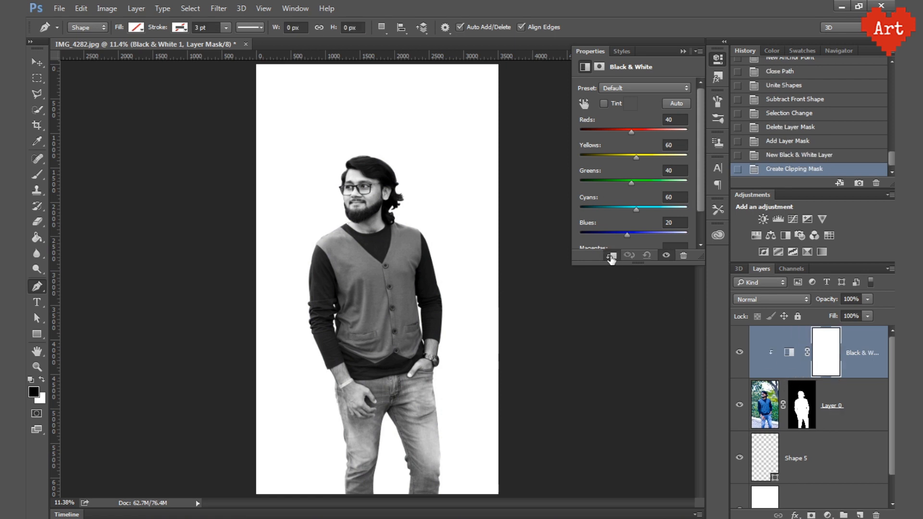
left_click(717, 59)
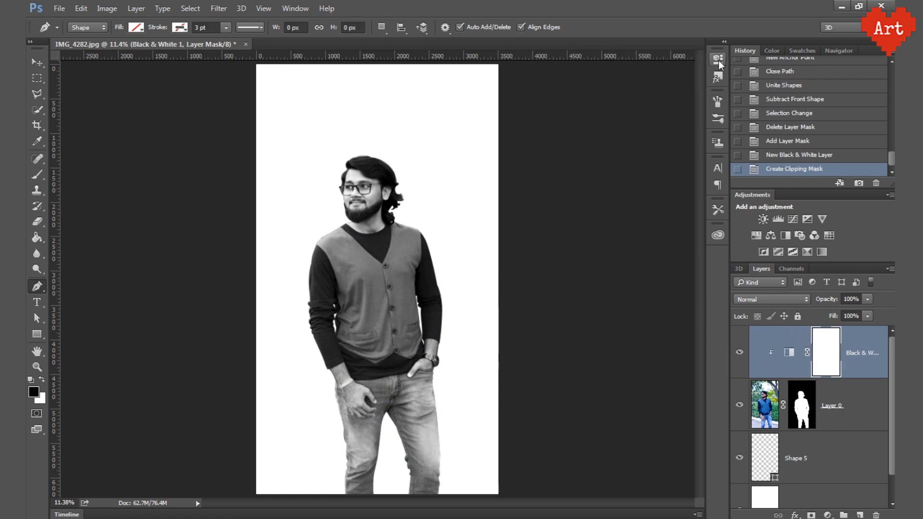
- Add a Curves adjustment clipped to the man's layer and pull the RGB midtones down to darken him
left_click(791, 220)
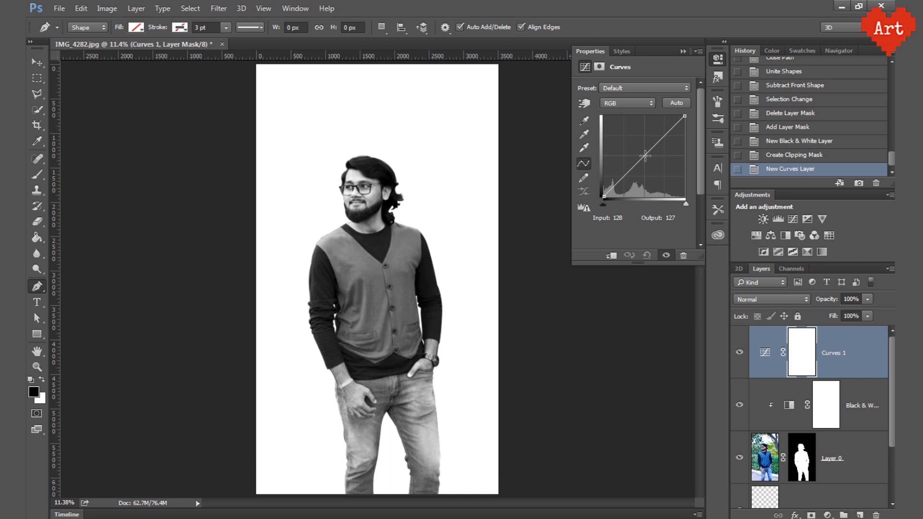
left_click(618, 254)
left_click_drag(642, 153, 654, 161)
left_click(715, 59)
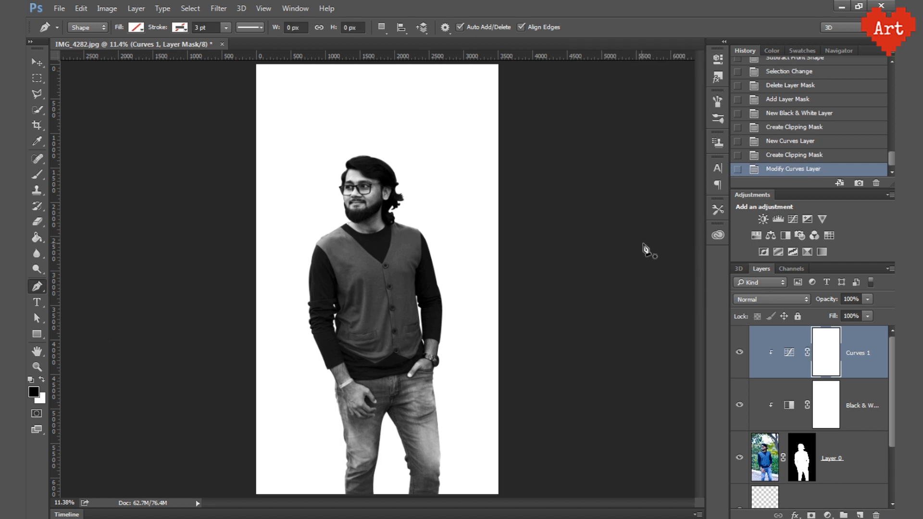
- Open the Unsplash sunset city photo from the DoubleExposure project's Main folder
left_click(59, 8)
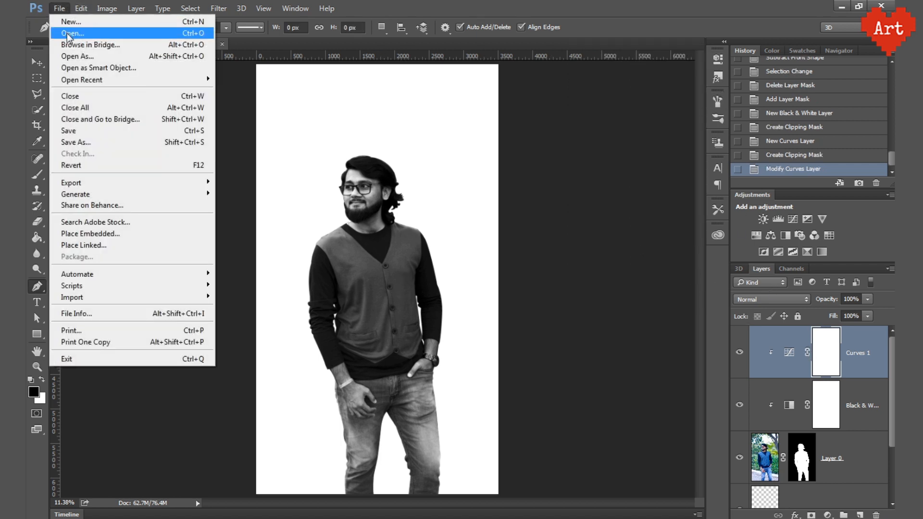
left_click(67, 33)
left_click(168, 92)
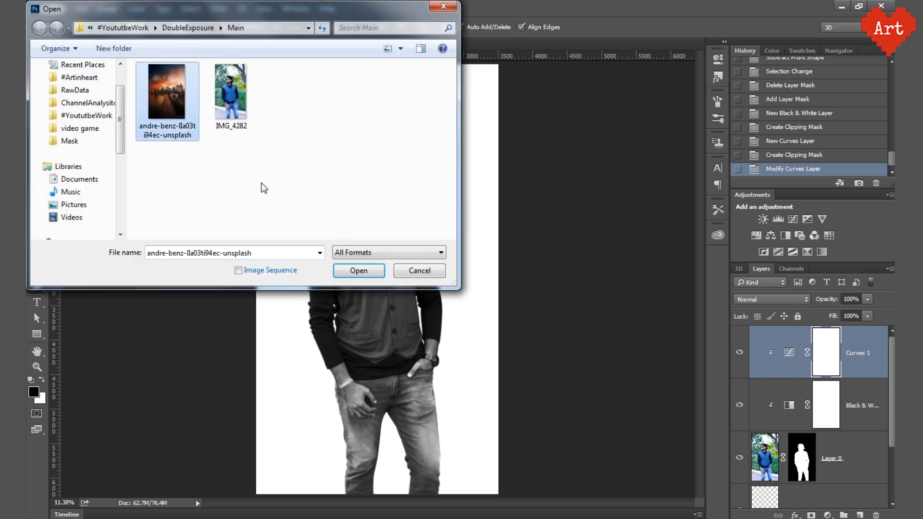
left_click(358, 270)
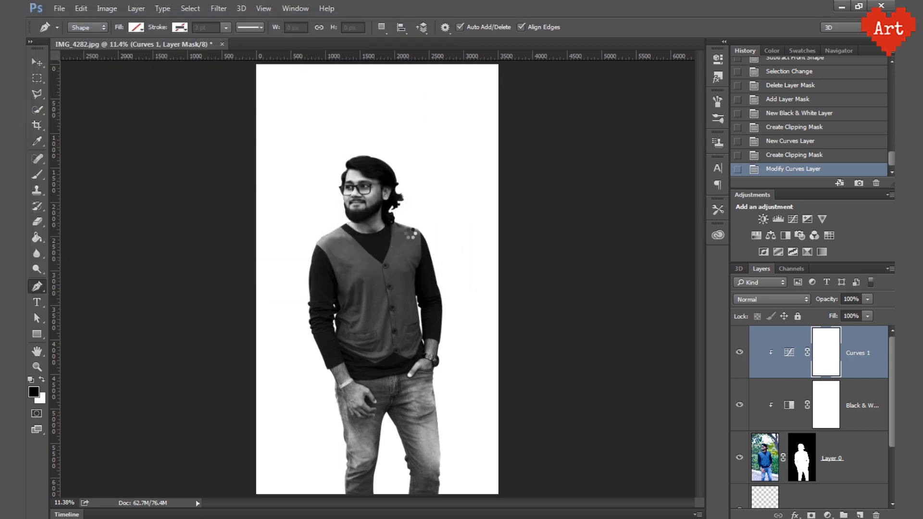
- Duplicate the city photo's Background layer into IMG_4282.jpg, accept the colour profile conversion and switch to that document
right_click(814, 348)
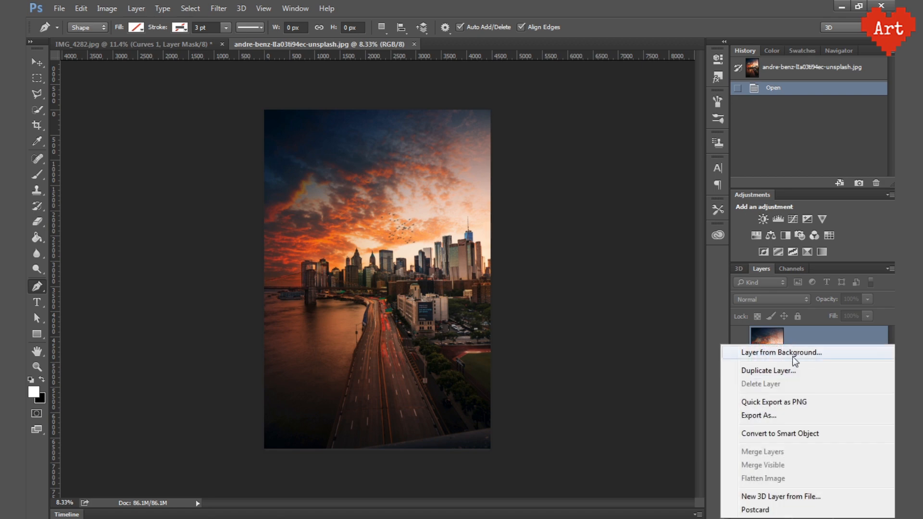
left_click(775, 371)
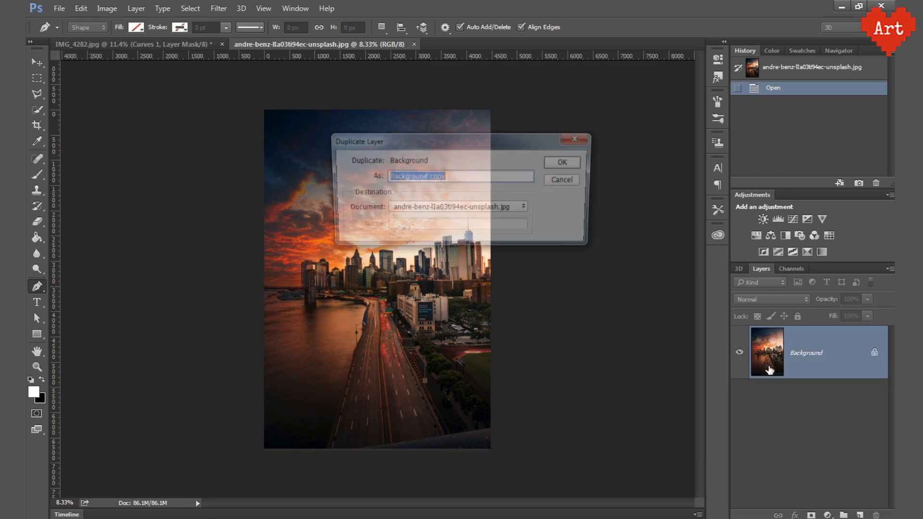
left_click(416, 213)
left_click(433, 216)
left_click(560, 163)
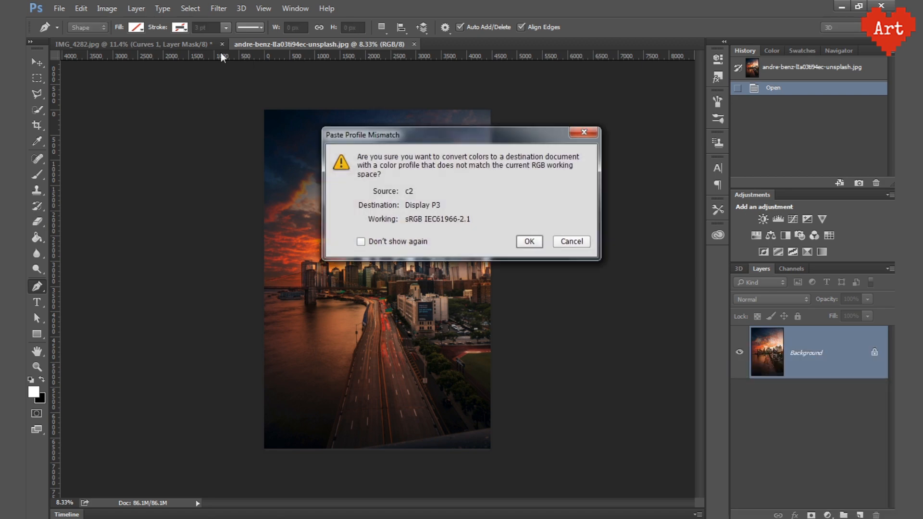
left_click(529, 242)
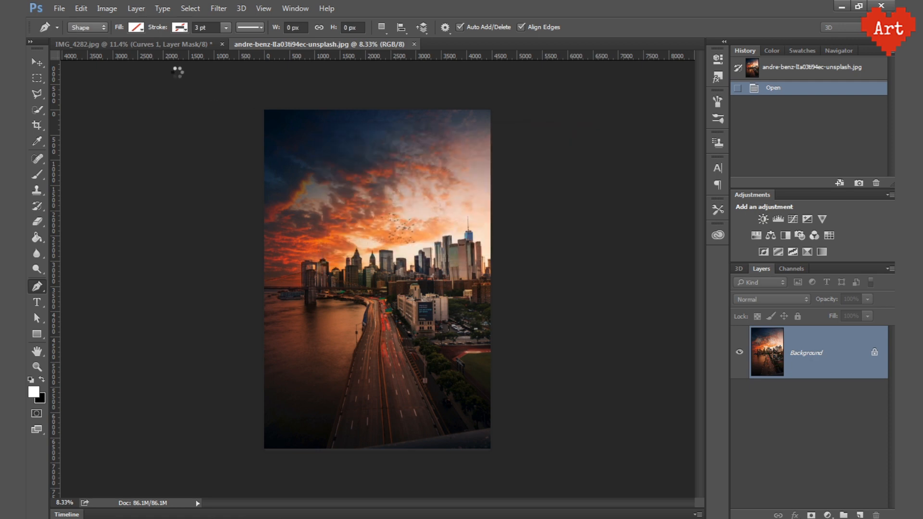
left_click(143, 44)
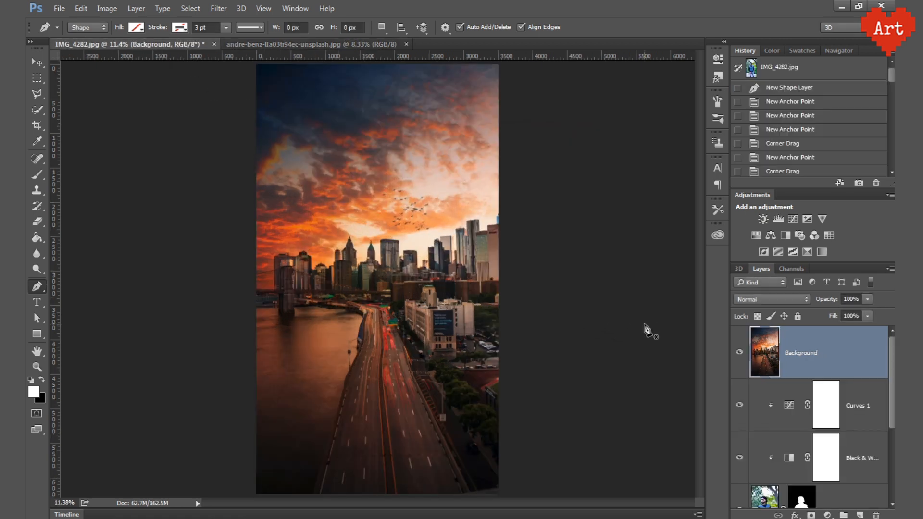
- Scale the city photo layer down to 74.51% and centre it horizontally over the man
key("ctrl+t")
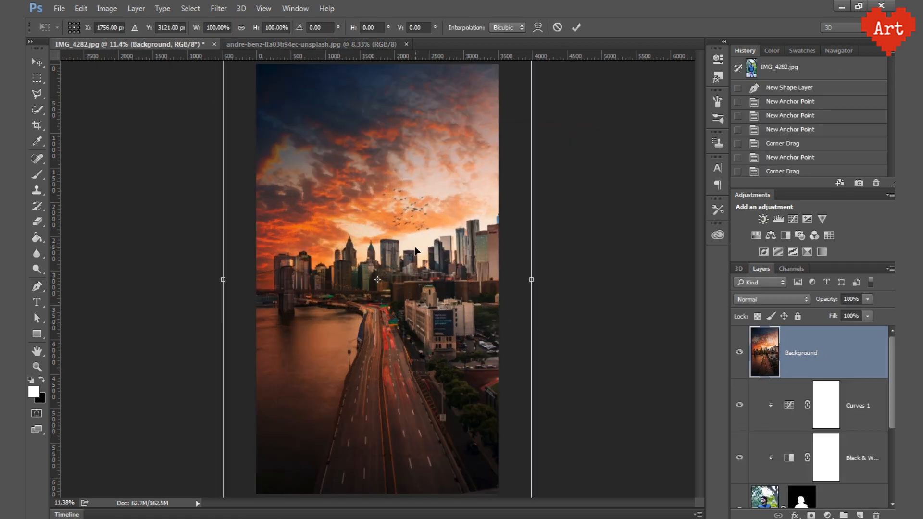
left_click(415, 200, "ctrl+alt")
left_click(415, 196, "ctrl")
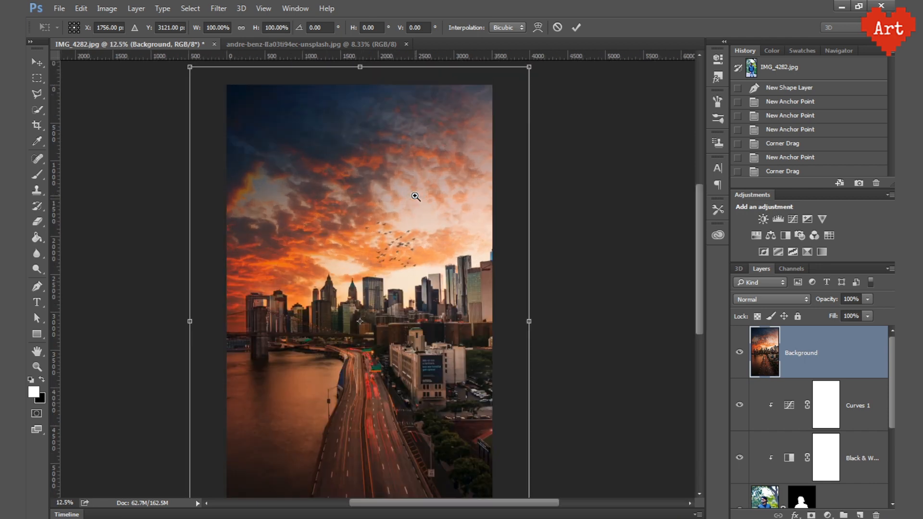
left_click_drag(528, 70, 439, 191)
left_click_drag(354, 296, 401, 222)
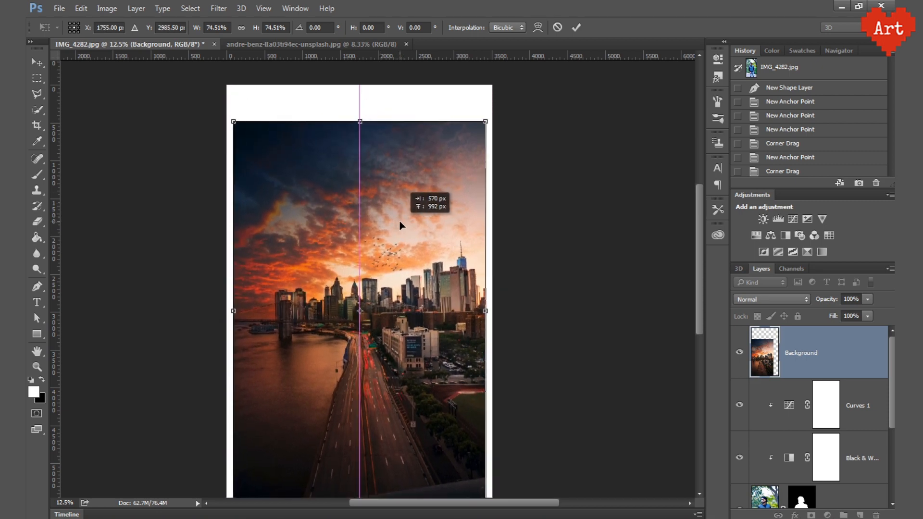
left_click(573, 30)
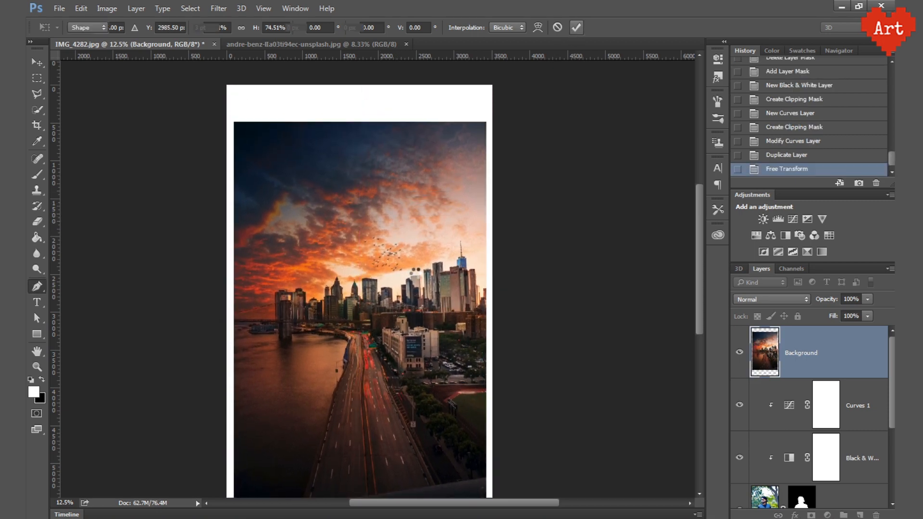
left_click_drag(414, 298, 417, 278)
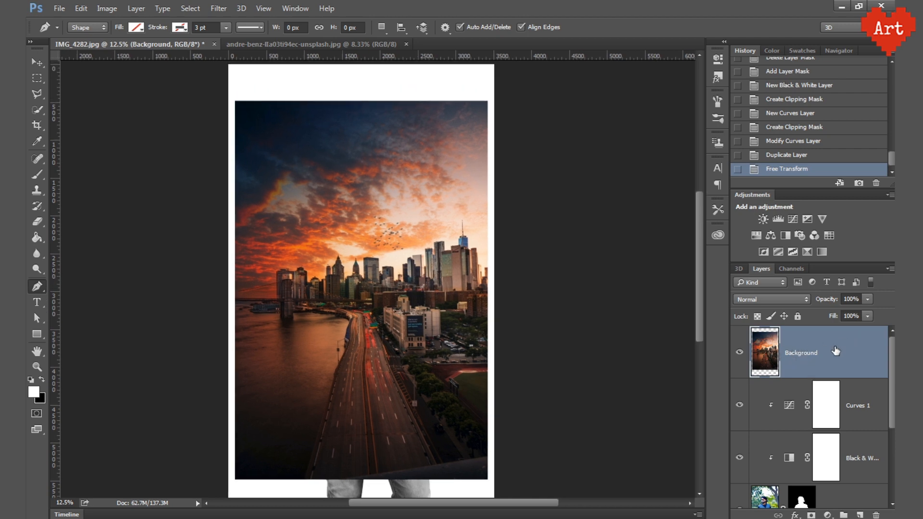
- Clip the city layer to the man's layer and set its blend mode to Lighten
left_click(888, 270)
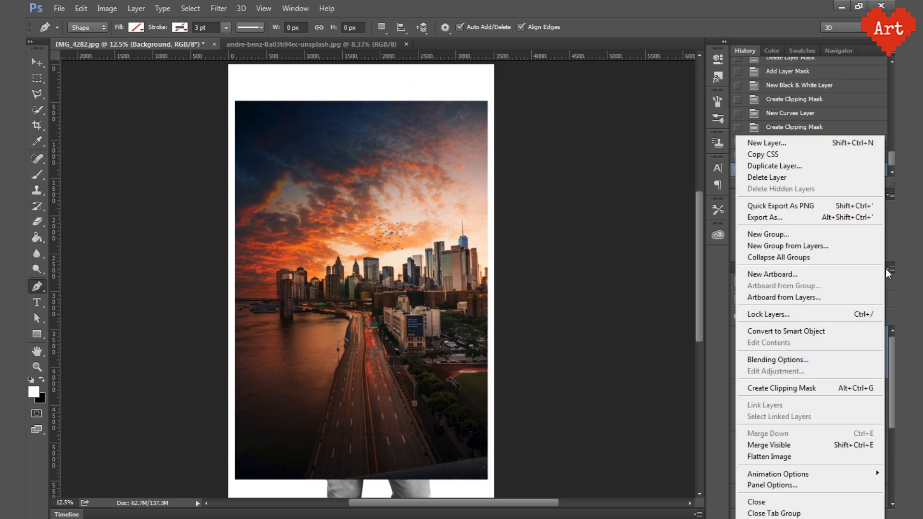
left_click(798, 389)
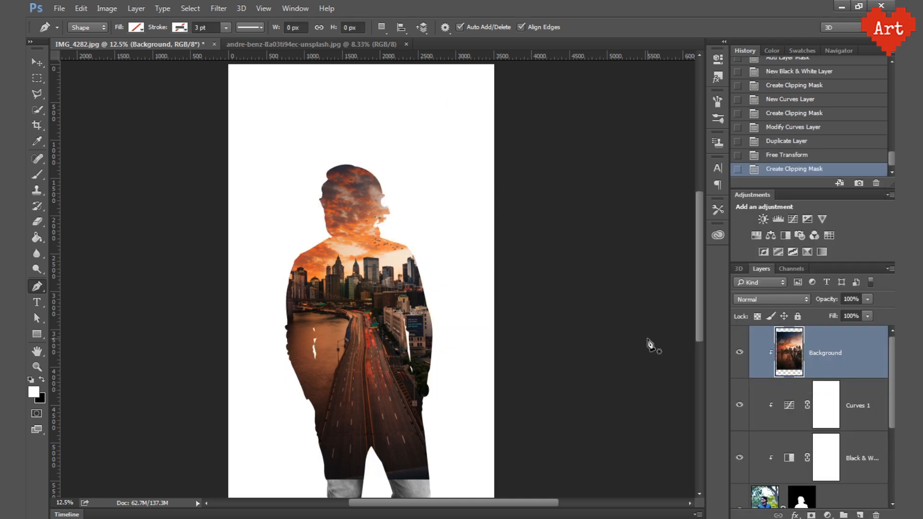
left_click_drag(400, 267, 406, 268)
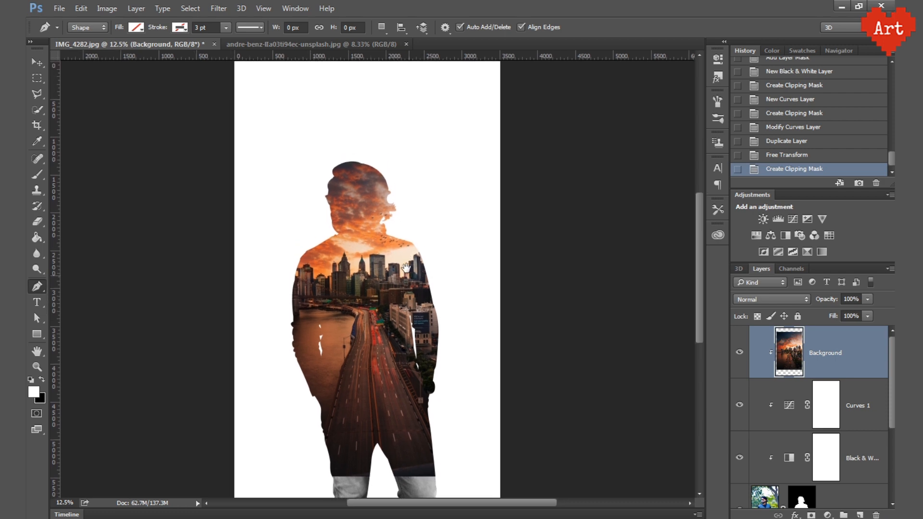
left_click(802, 298)
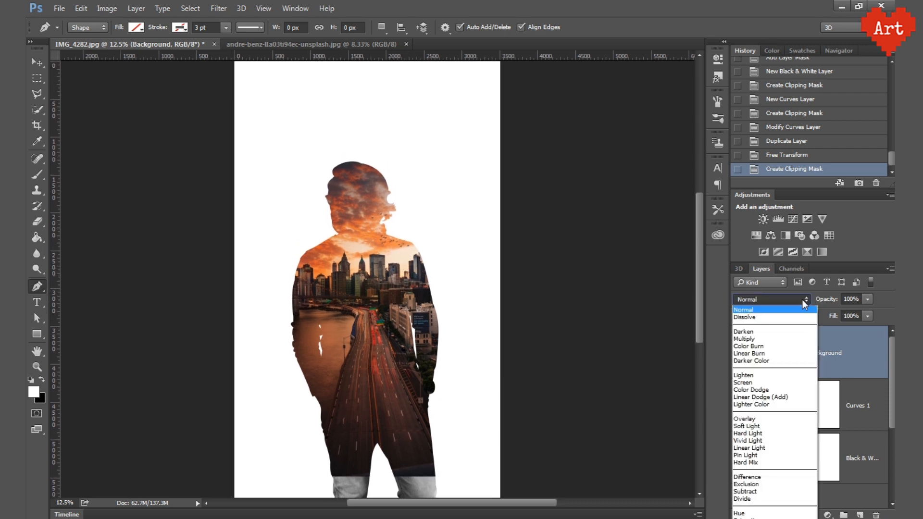
left_click(751, 376)
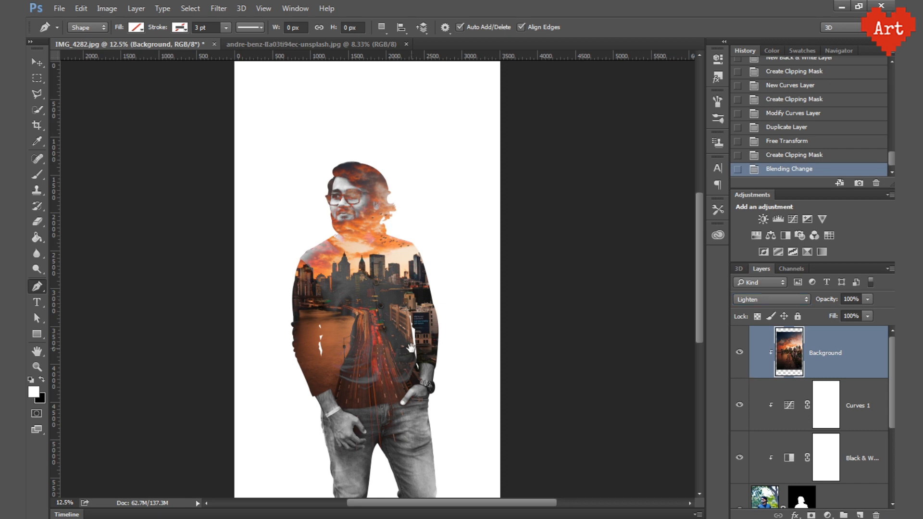
mouse_move(411, 348)
left_mouse_down()
mouse_move(411, 339)
mouse_move(411, 346)
left_mouse_up()
left_click_drag(411, 348, 411, 351)
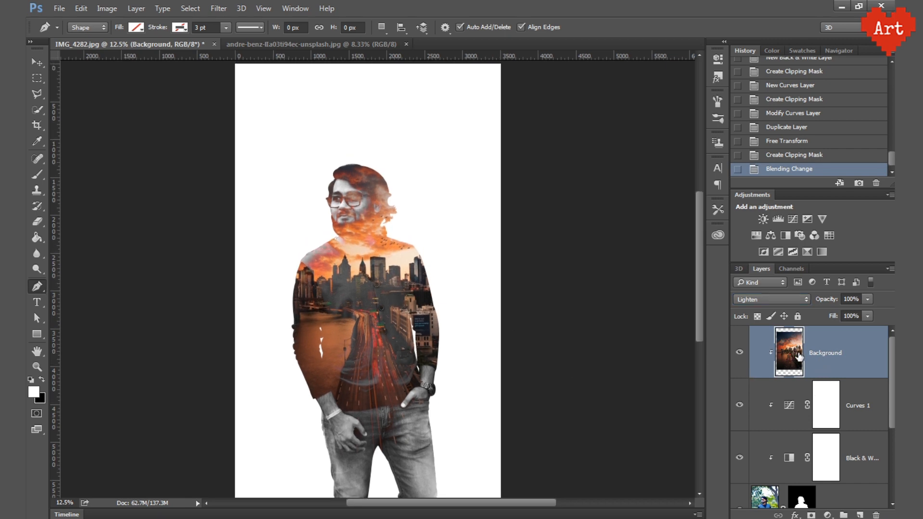
- Adjust the Curves 1 midtone point to input 157 and output 103
double_click(790, 406)
left_click(655, 164)
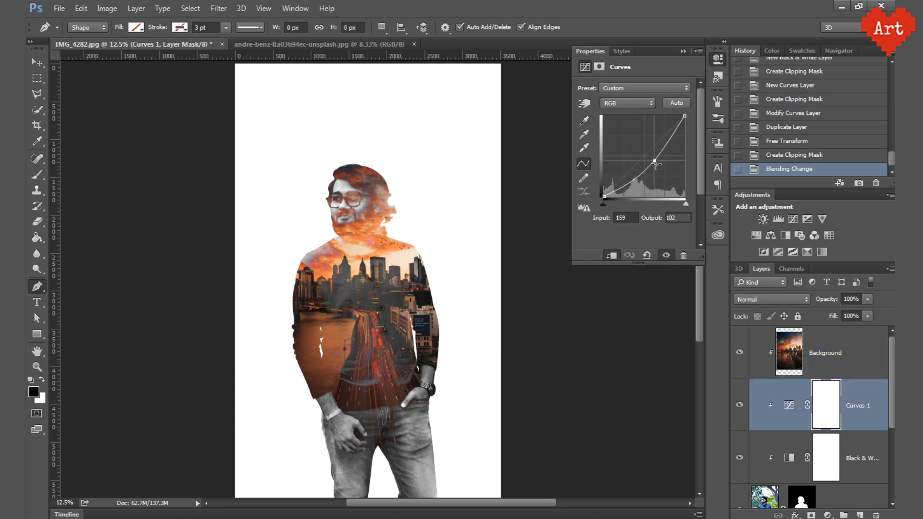
mouse_move(655, 163)
left_mouse_down()
mouse_move(666, 170)
mouse_move(654, 166)
left_mouse_up()
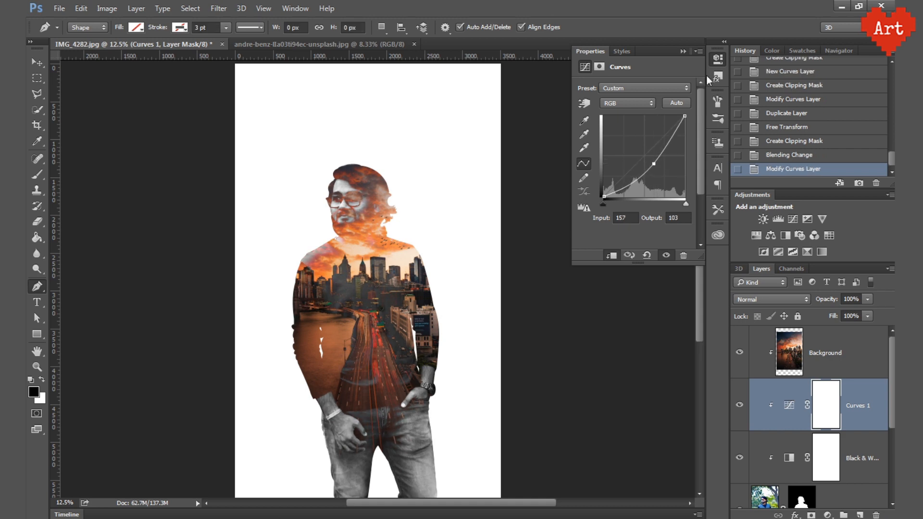
left_click(716, 61)
- Paint black over the man's face on the Curves 1 layer mask with a soft 700 px brush at 50% flow
left_click(830, 354)
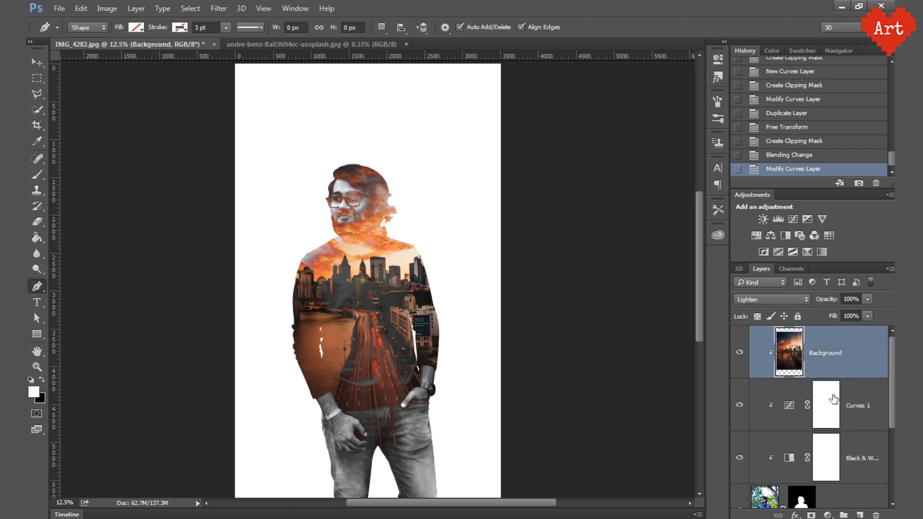
left_click(833, 398)
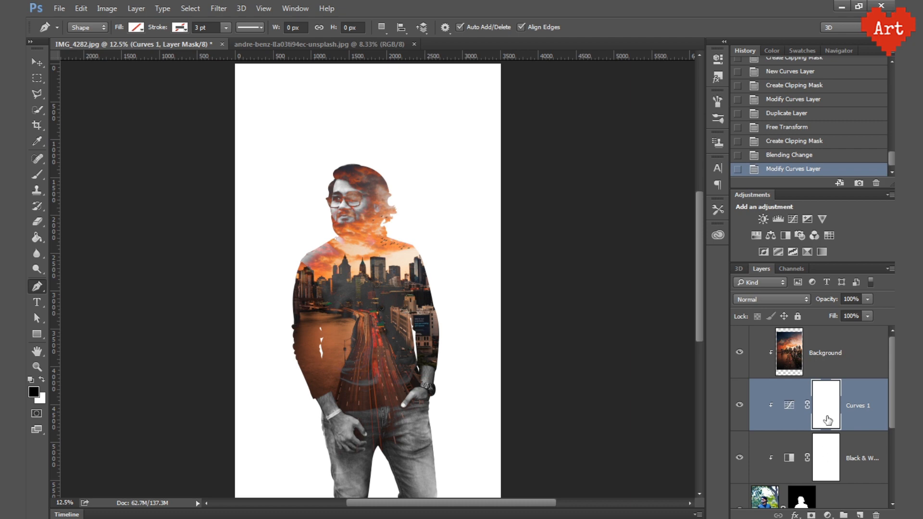
left_click(38, 176)
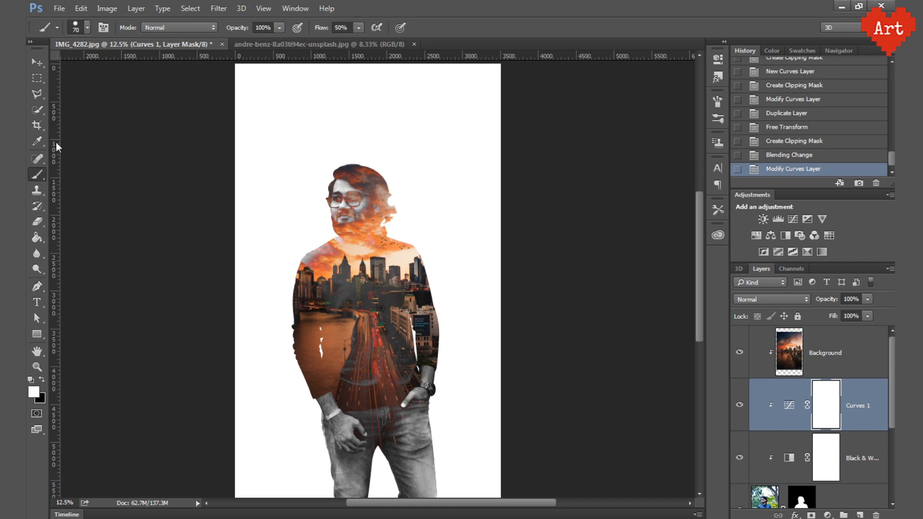
left_click(87, 28)
left_click(114, 121)
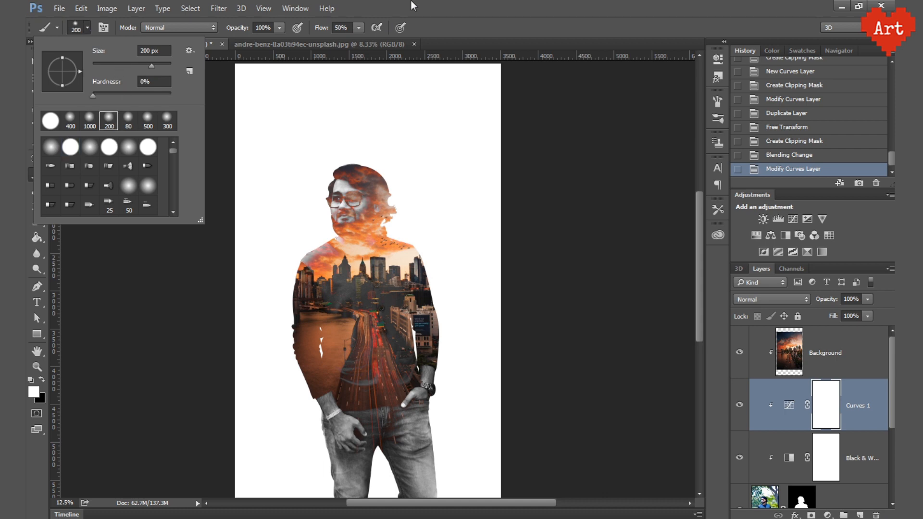
left_click(355, 235)
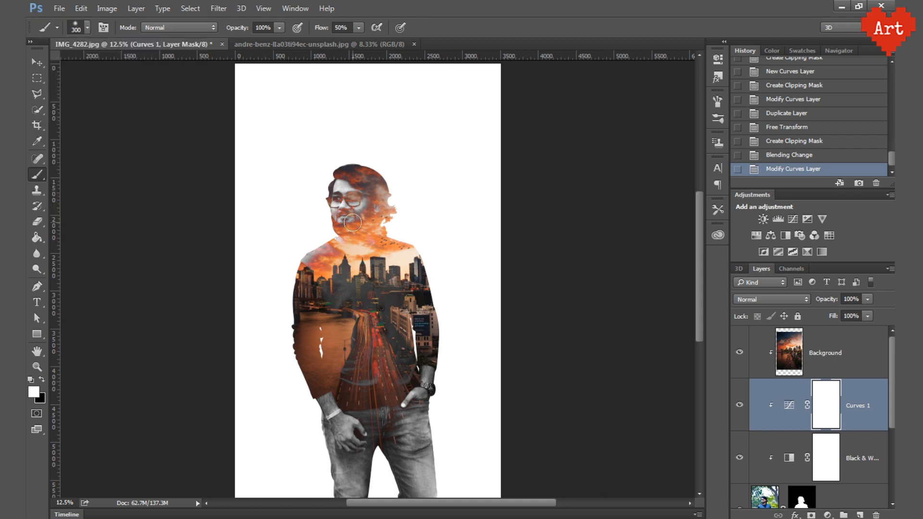
key("bracketright")
key("bracketright")
key("bracketright")
key("bracketright")
left_click(340, 201)
left_click(343, 203)
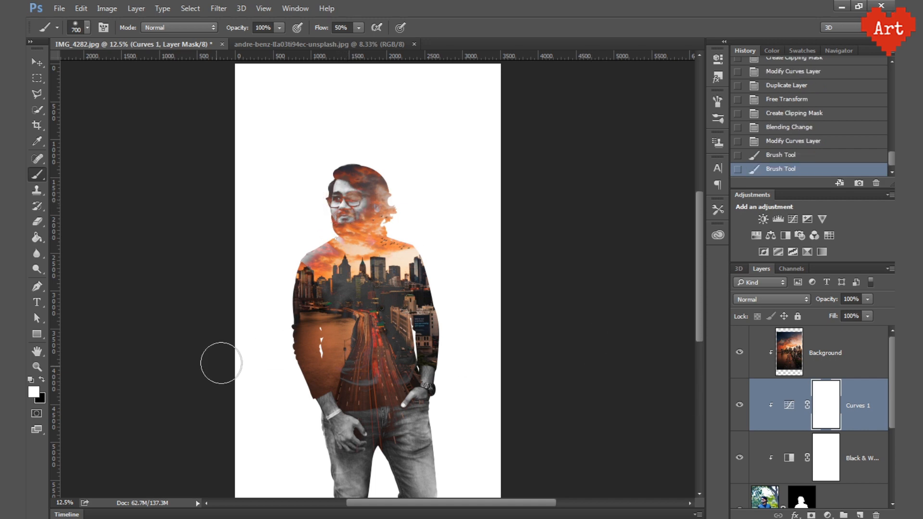
left_click(42, 379)
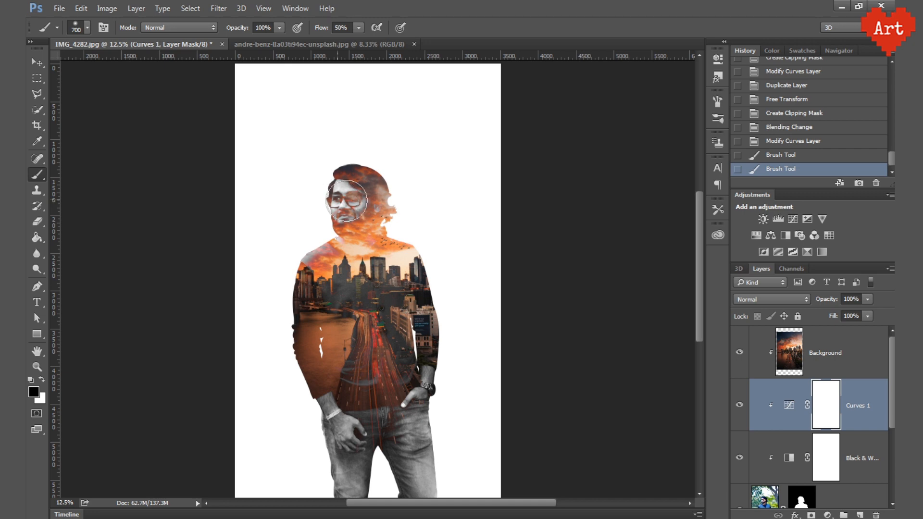
left_click(321, 205)
left_click(331, 202)
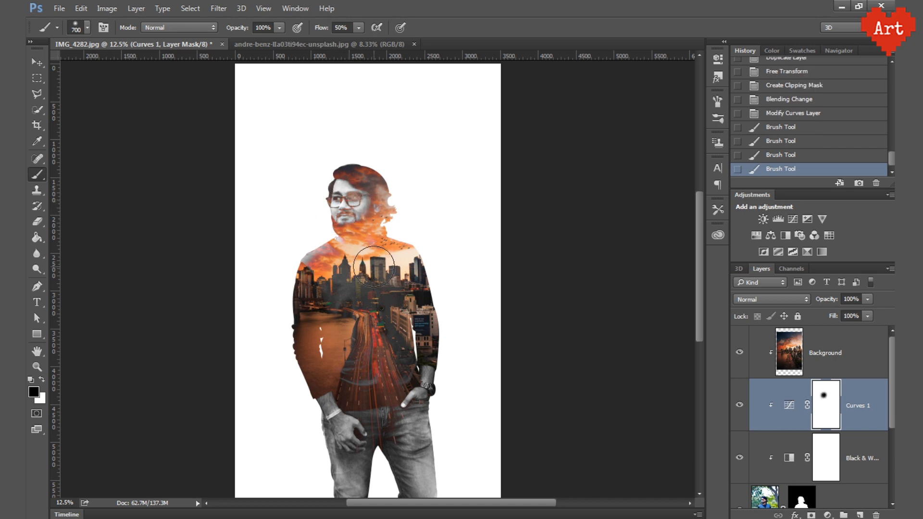
- Extend the black painting on the Curves 1 mask around the man's neck and shoulder with a 500 px brush
key("bracketleft")
key("bracketleft")
left_click(356, 243)
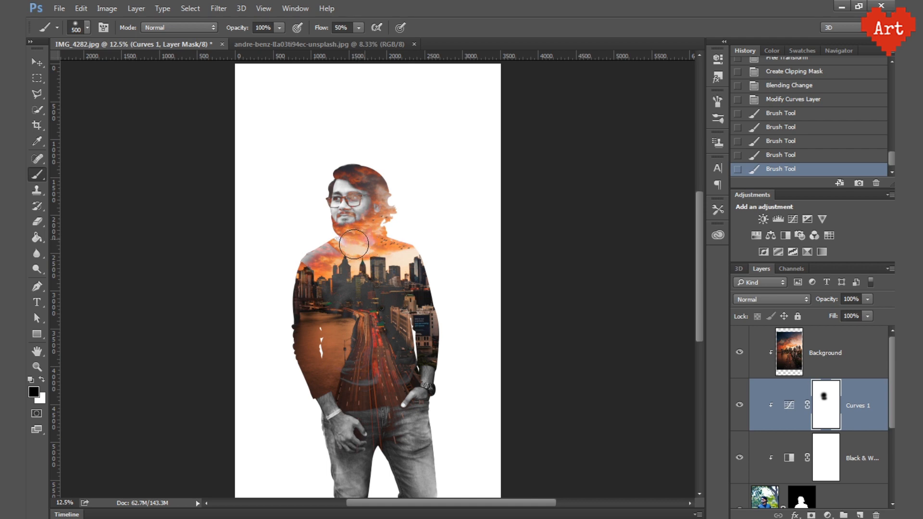
left_click(304, 226)
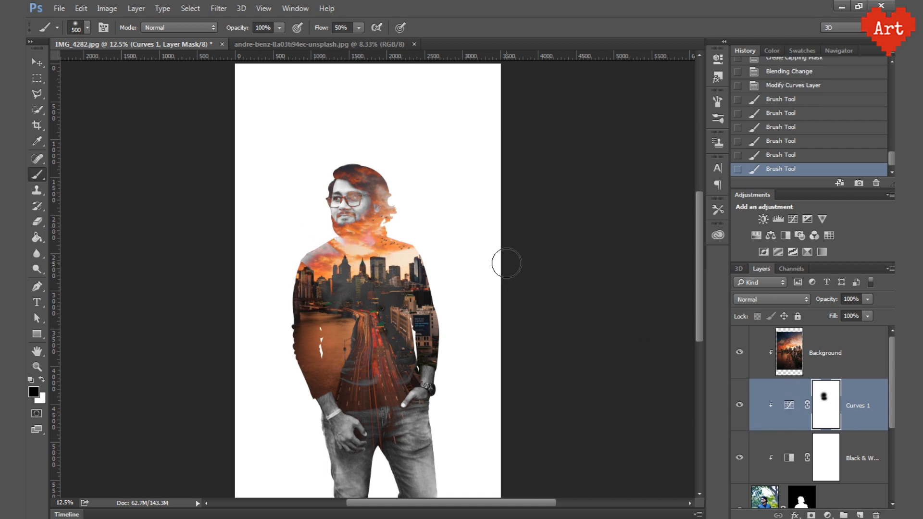
left_click_drag(365, 238, 365, 249)
scroll(363, 243, "up", 1)
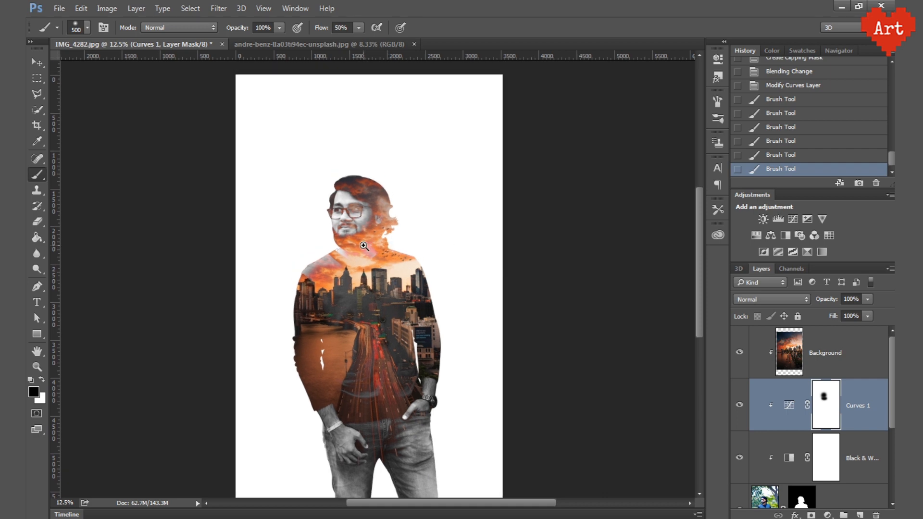
left_click_drag(385, 283, 380, 258)
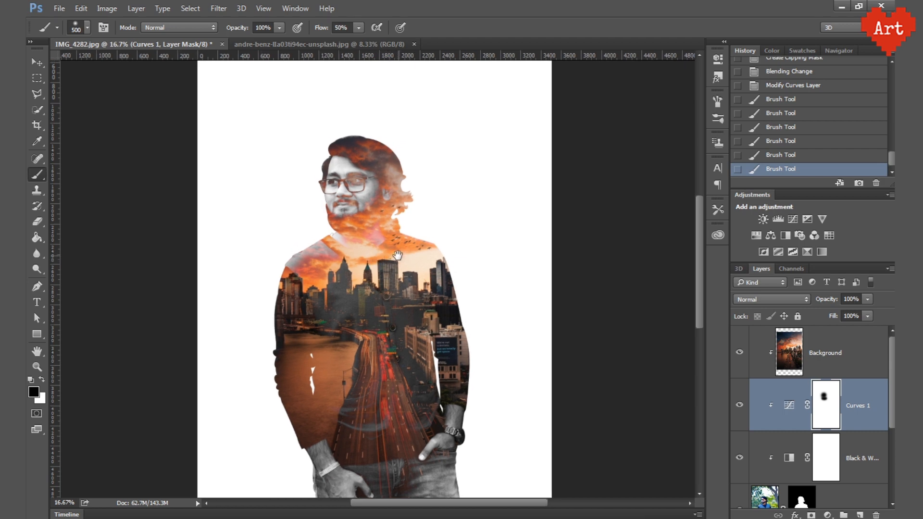
key("ctrl+minus")
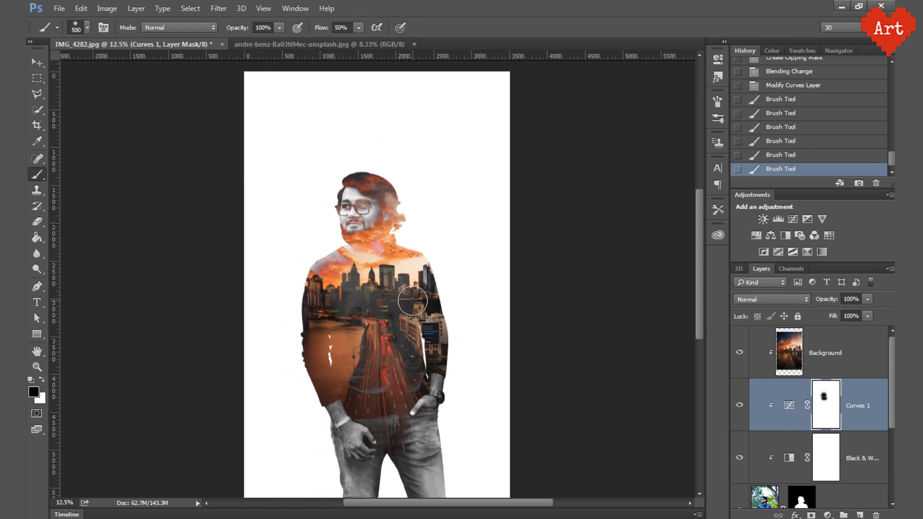
left_click_drag(412, 301, 411, 279)
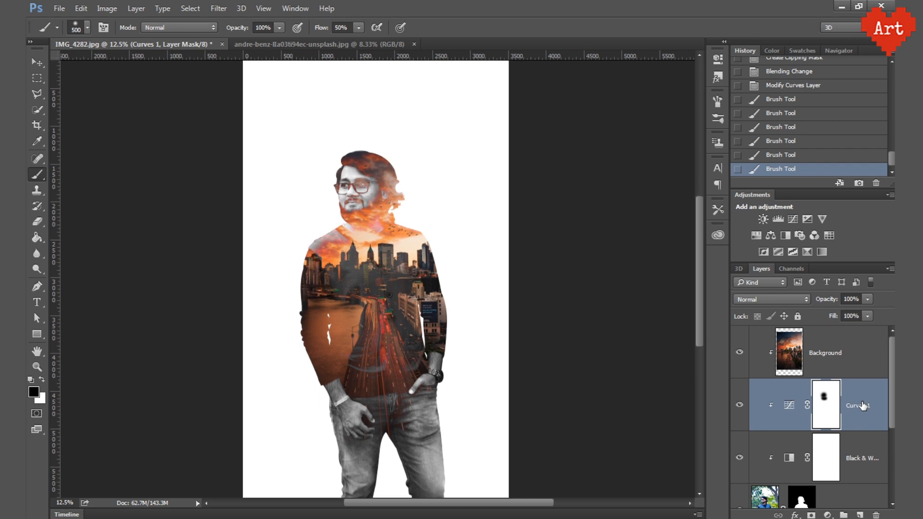
- Feather Layer 0's layer mask by 2 px
double_click(808, 495)
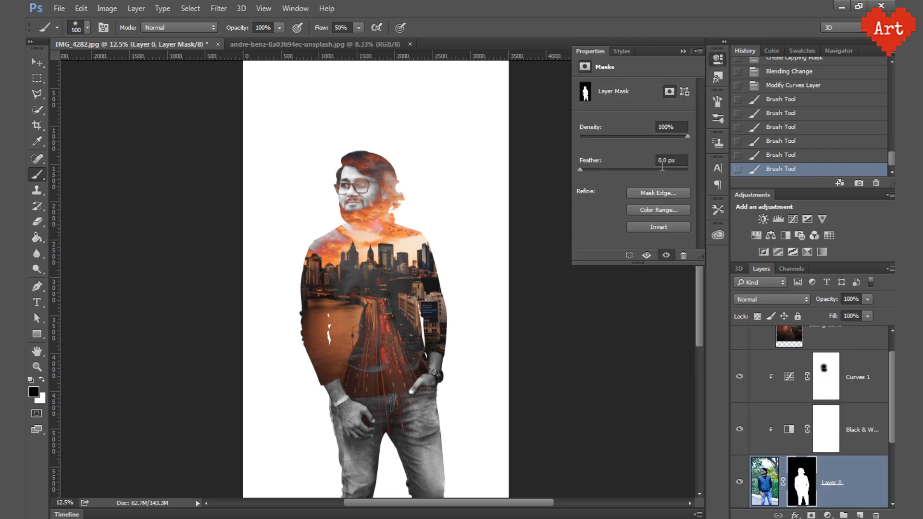
left_click(662, 161)
type("2")
key("Return")
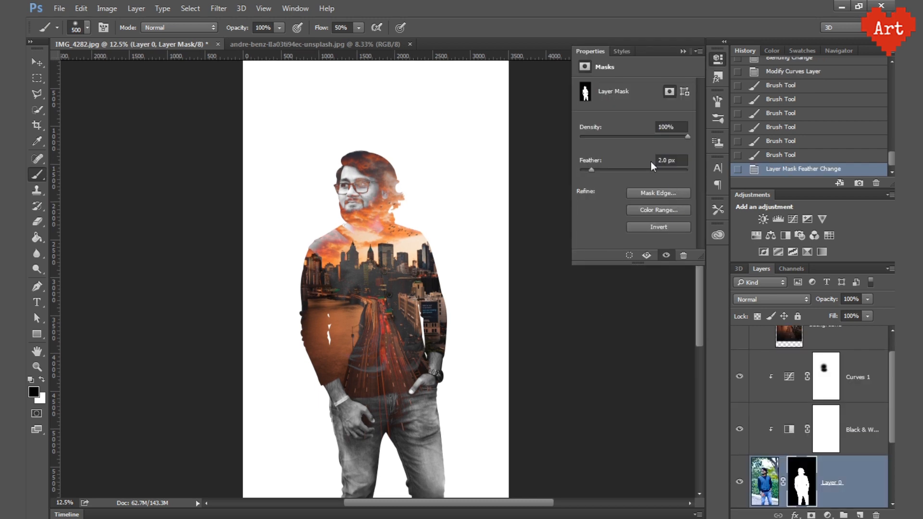
left_click(716, 59)
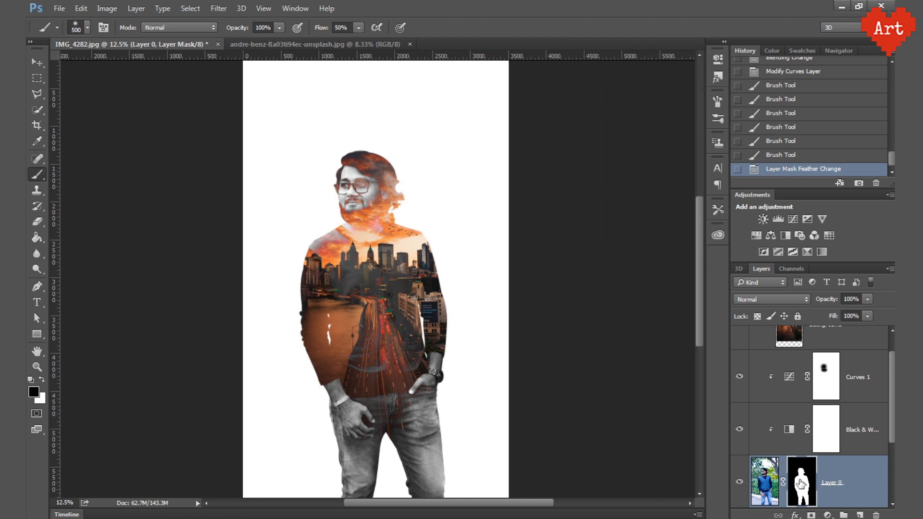
- Try blend modes from Soft Light through Luminosity on the city photo layer and return it to Lighten
scroll(810, 488, "up", 1)
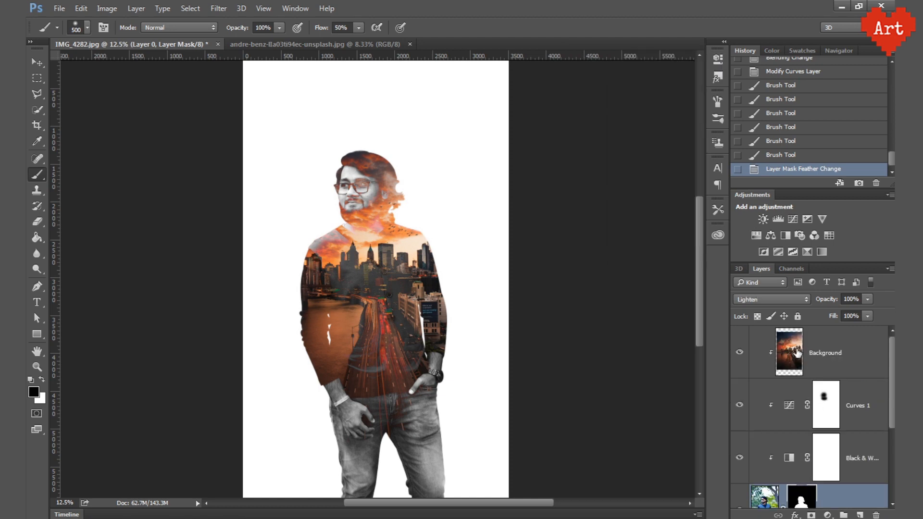
left_click(797, 352)
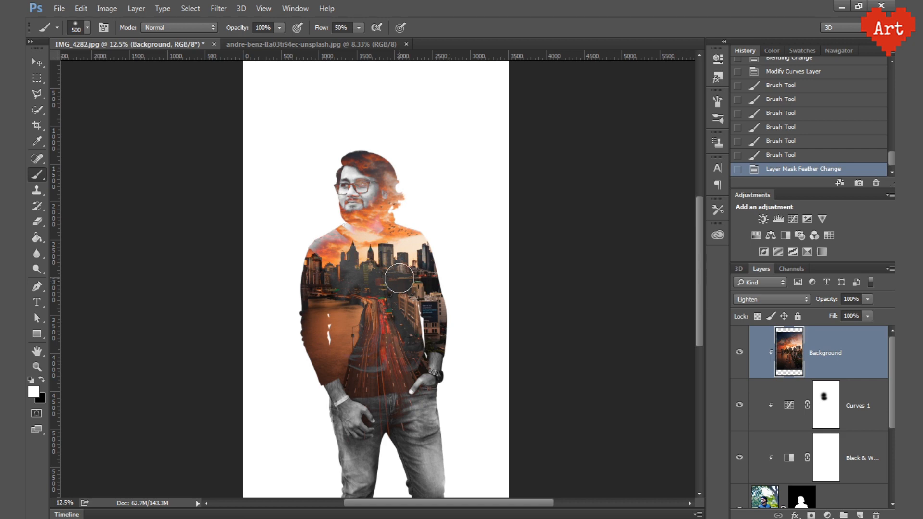
scroll(398, 277, "up", 1)
scroll(398, 277, "up", 1)
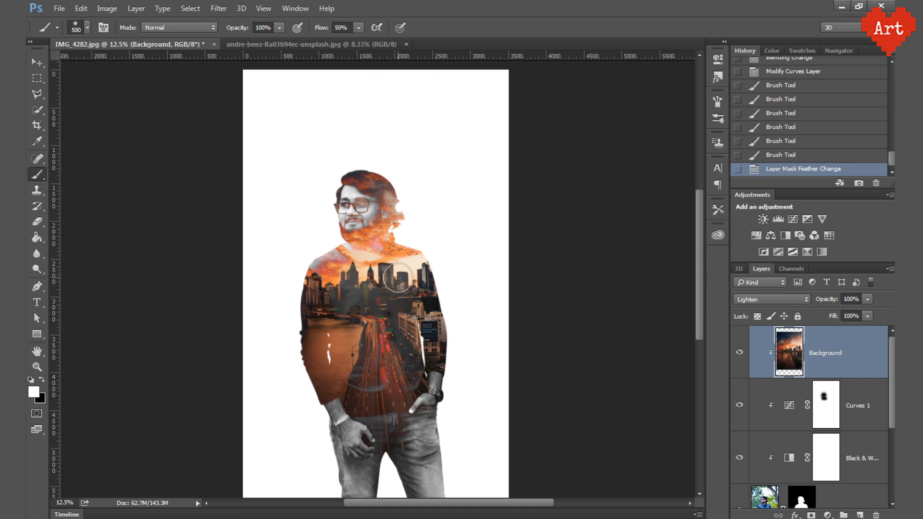
scroll(398, 282, "down", 1)
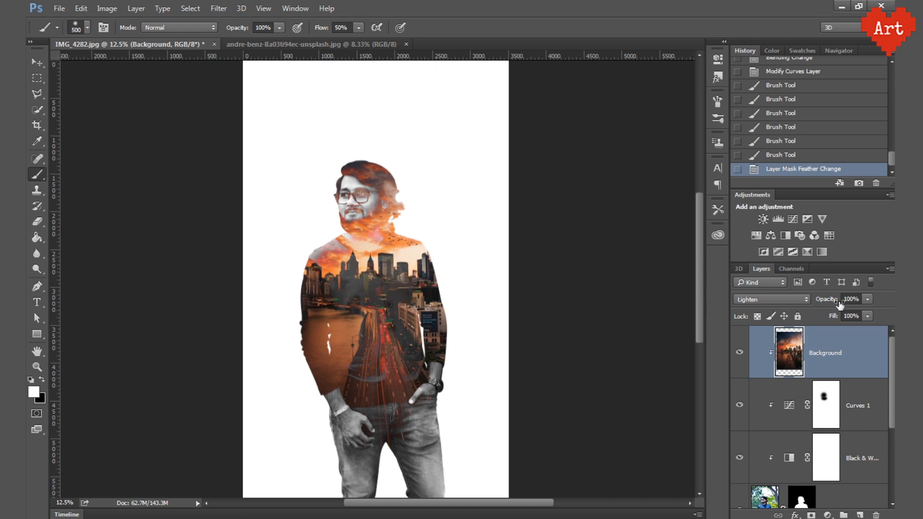
left_click(774, 300)
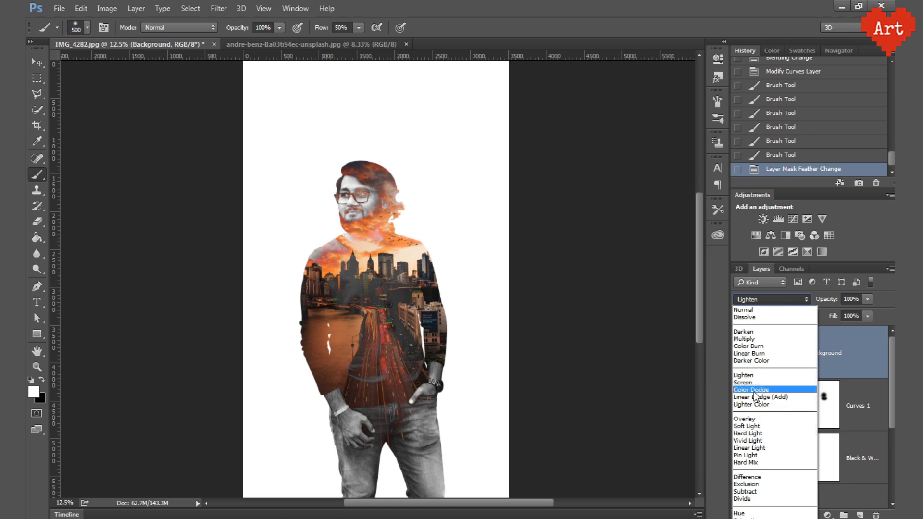
left_click(748, 426)
key("Down")
key("Down")
key("Down")
key("Down")
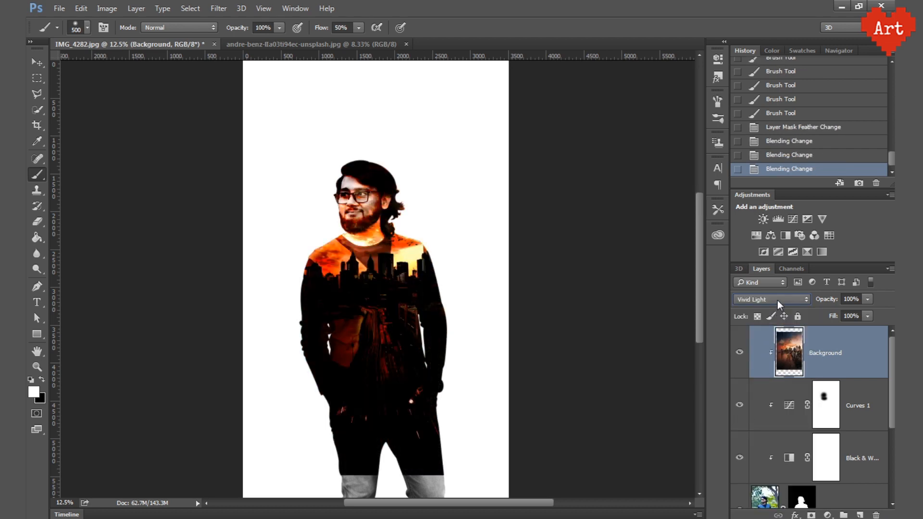
key("Down")
key("Down")
key("Down")
key("Down")
key("Down")
key("Down")
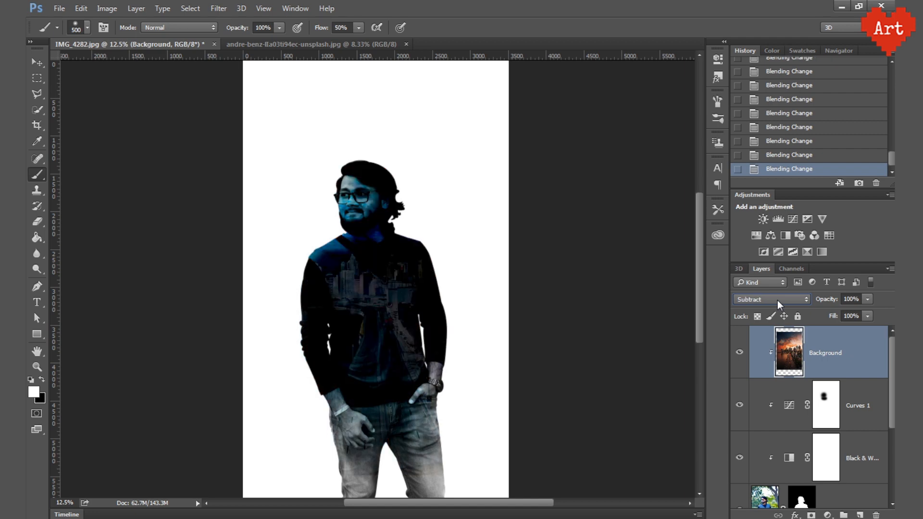
key("Down")
key("Down")
key("Down")
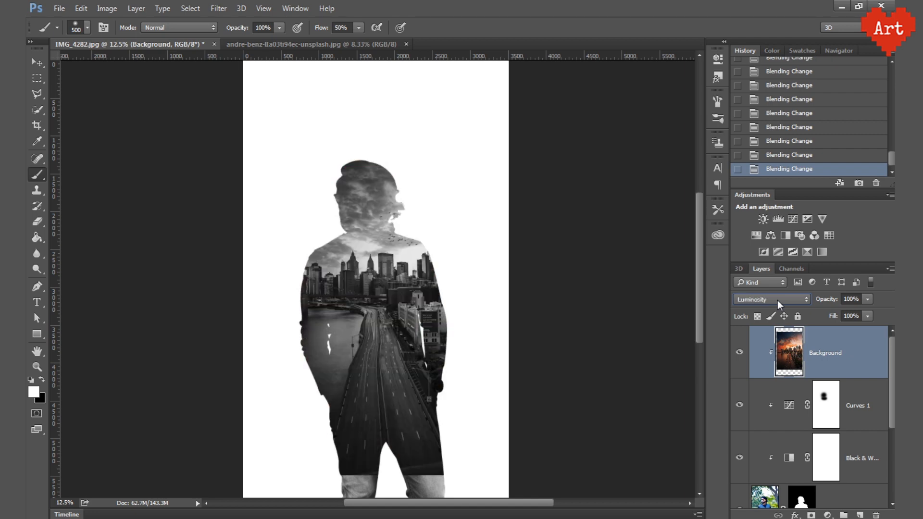
left_click(777, 300)
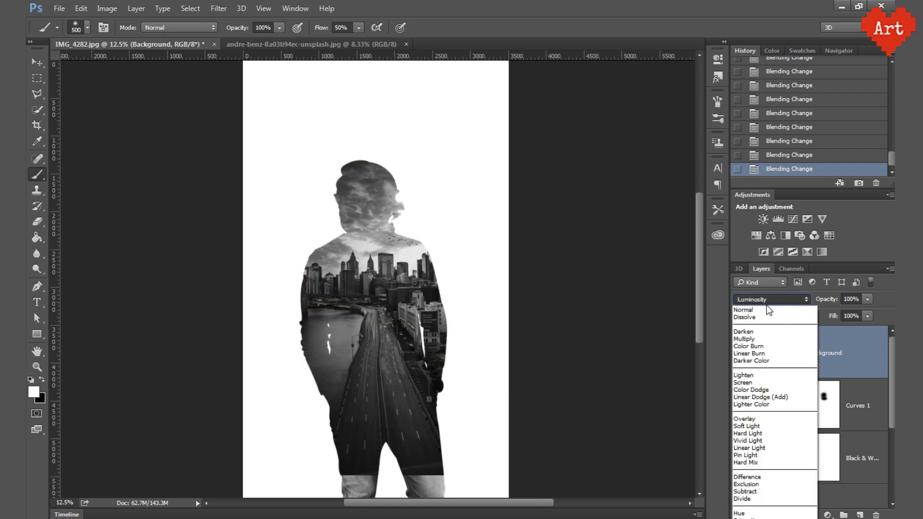
left_click(754, 374)
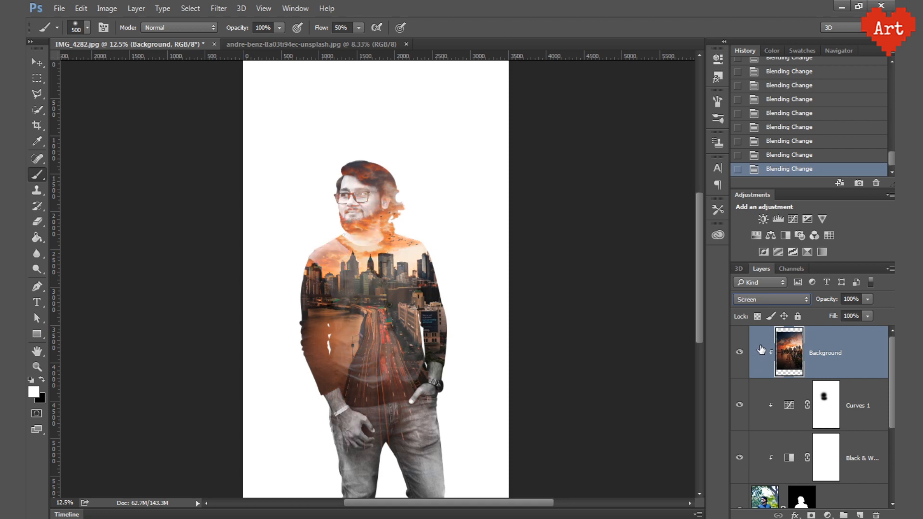
- Lower the midtone point of the Curves 1 adjustment slightly to darken the man further
double_click(791, 405)
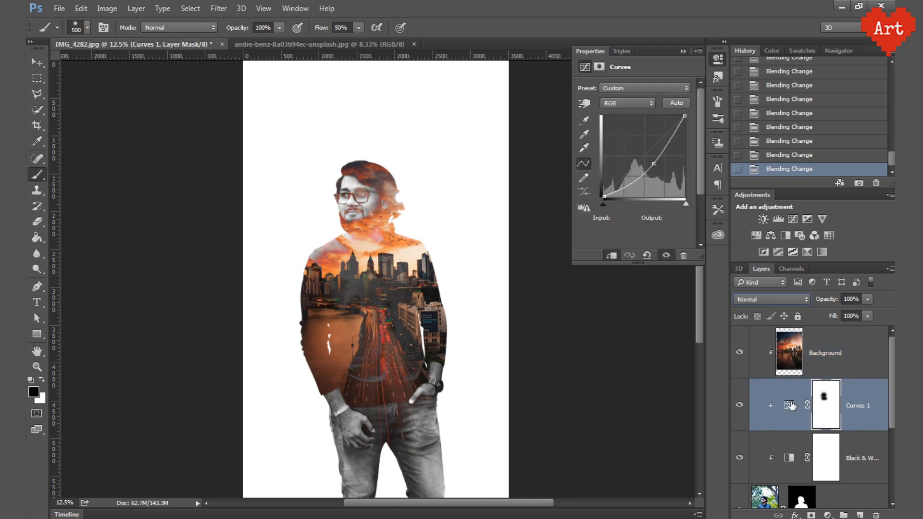
left_click_drag(654, 166, 649, 172)
left_click(716, 59)
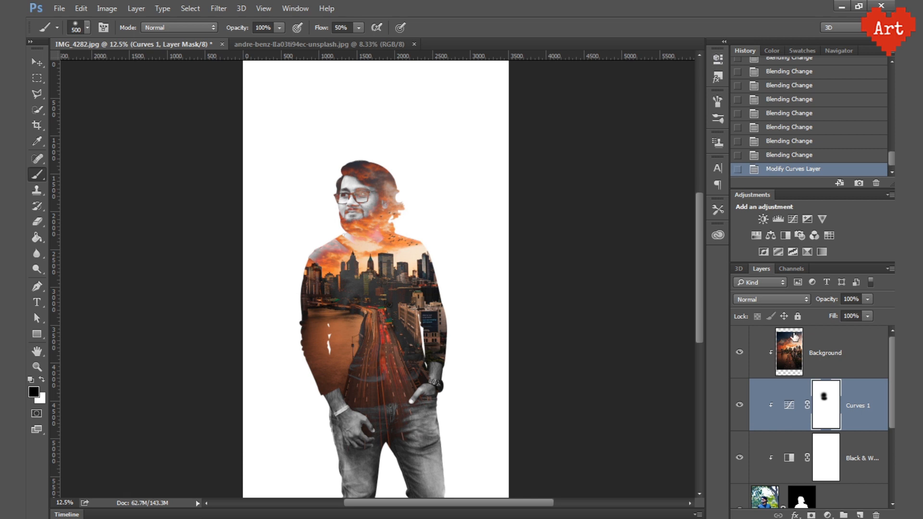
- Paint more black over the man's face and neck on the Curves 1 layer mask with the 500 px brush
left_click(789, 409)
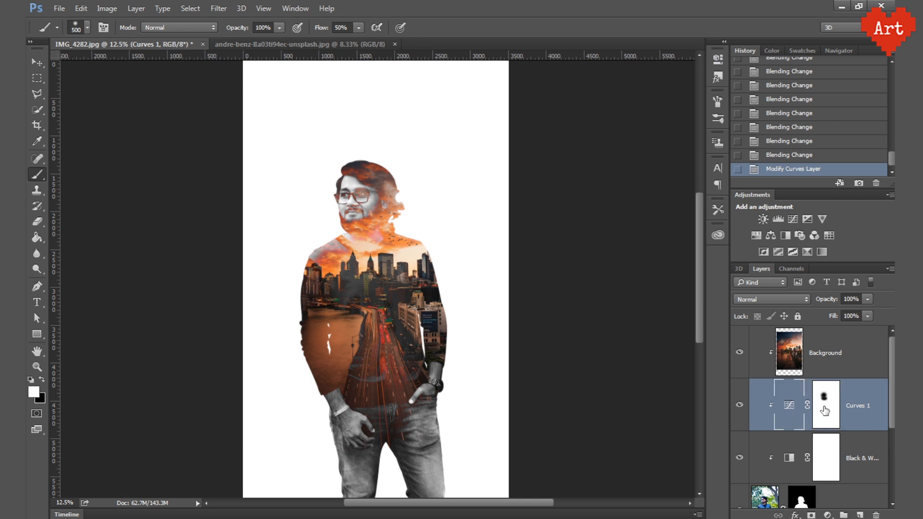
left_click(825, 411)
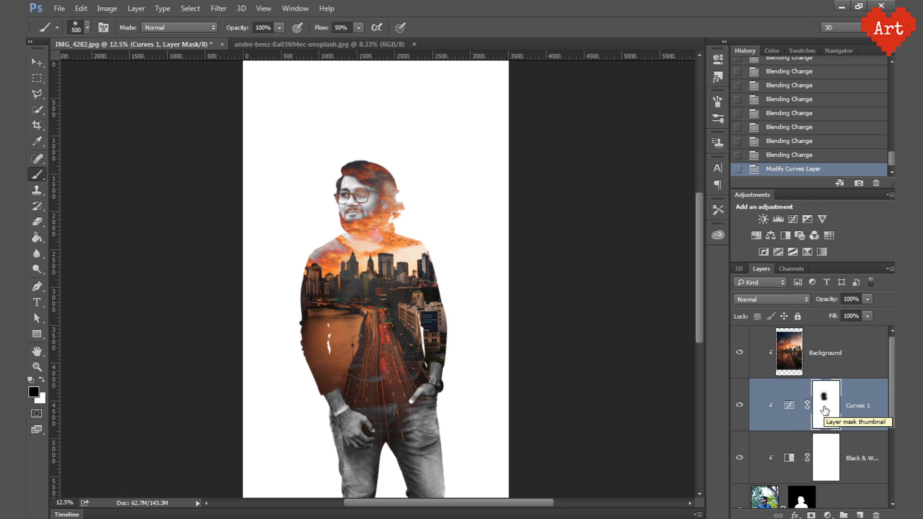
left_click_drag(389, 202, 359, 197)
left_click_drag(358, 229, 379, 221)
left_click(379, 221)
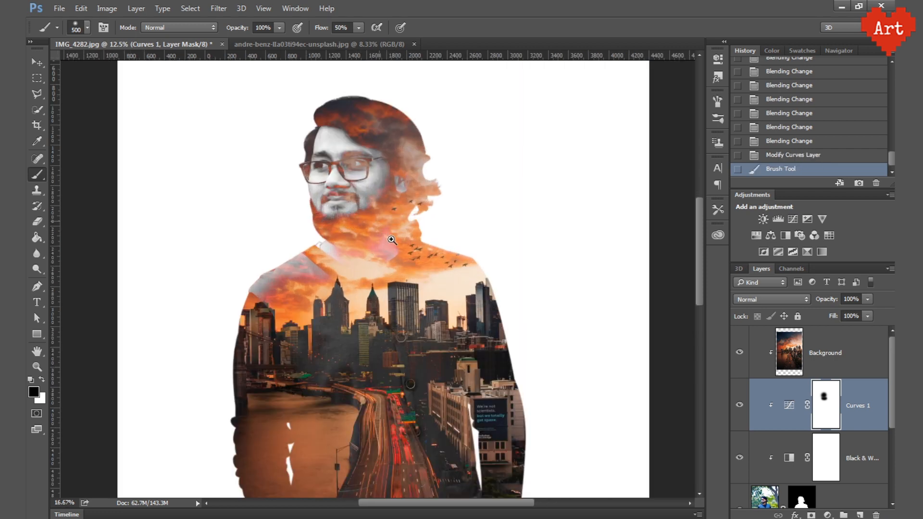
left_click(387, 238)
mouse_move(392, 254)
left_mouse_down()
mouse_move(366, 259)
mouse_move(315, 245)
mouse_move(342, 253)
mouse_move(370, 258)
left_mouse_up()
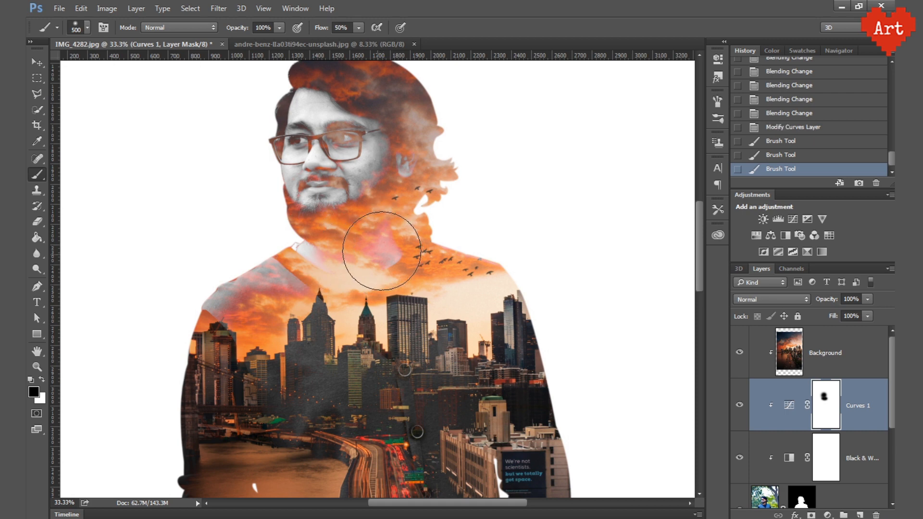
left_click(374, 197, "alt")
left_click(355, 204)
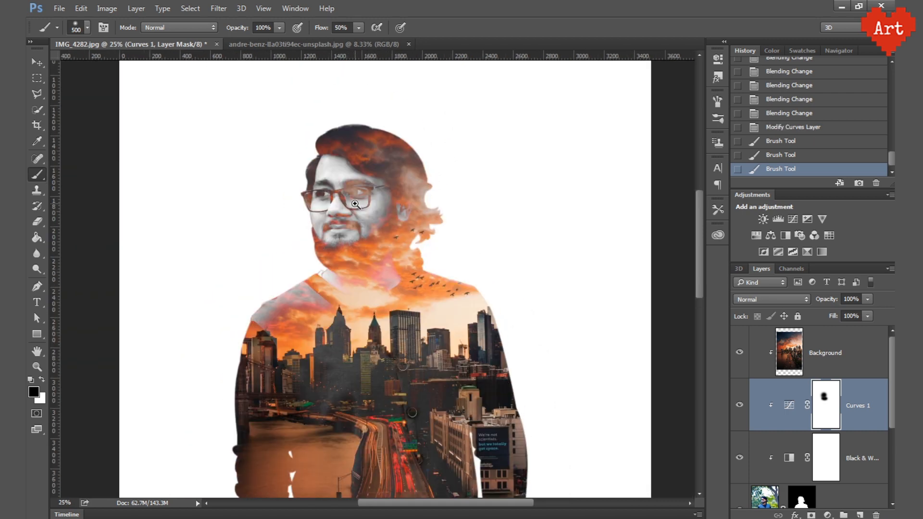
- Add a layer mask to the Background city layer and paint black over the man's face and glasses with the 500 px brush
key("x")
left_click(796, 351)
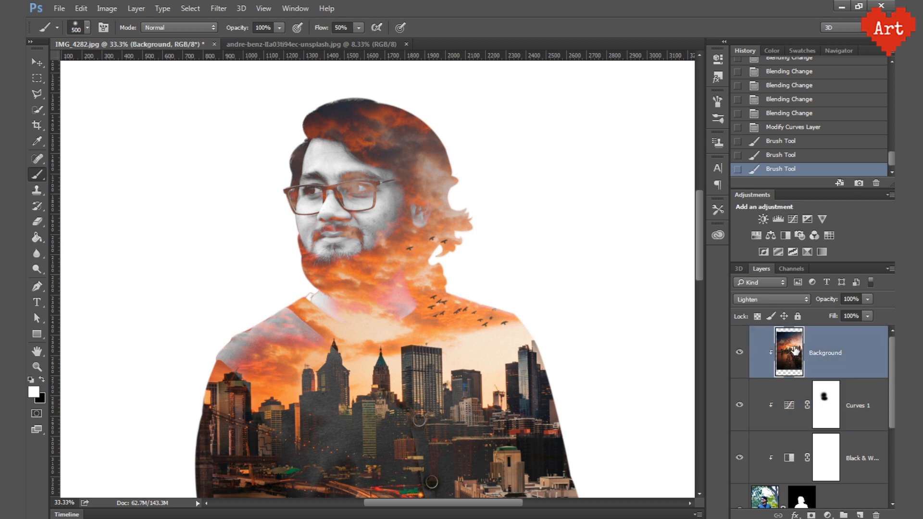
left_click(817, 515)
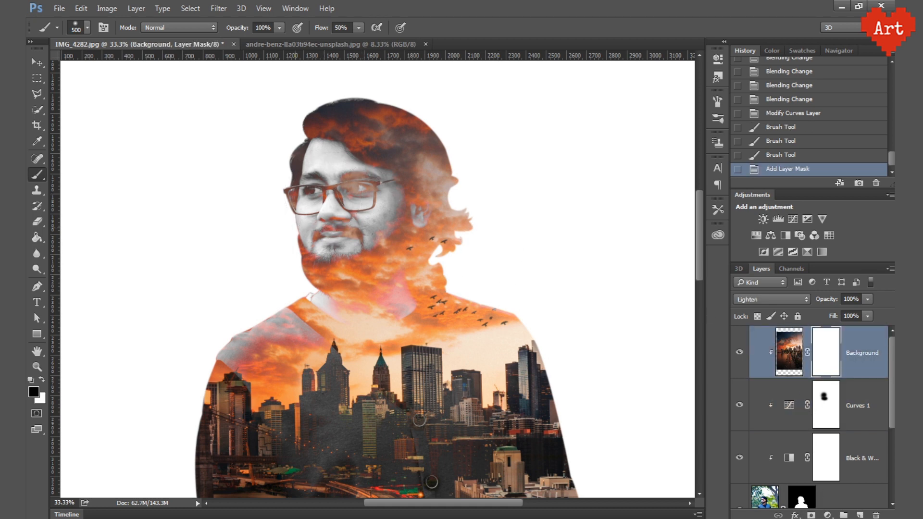
mouse_move(319, 226)
left_mouse_down()
mouse_move(327, 193)
mouse_move(360, 206)
mouse_move(311, 223)
mouse_move(325, 198)
mouse_move(365, 192)
left_mouse_up()
- Paint black over the man's neck above the collar on the Background layer mask, undoing the 250 px stroke and repainting with a 175 px brush
key("bracketleft")
key("bracketleft")
key("bracketleft")
key("bracketleft")
key("bracketleft")
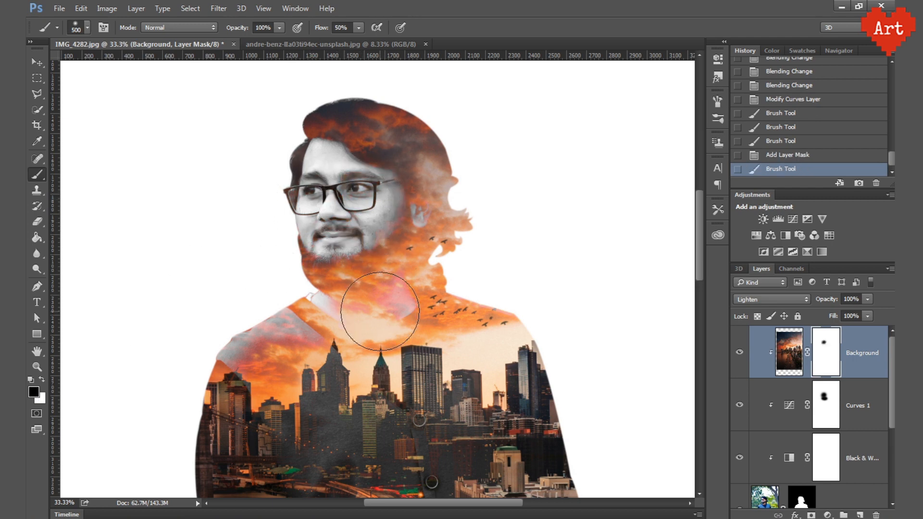
left_click_drag(398, 300, 309, 293)
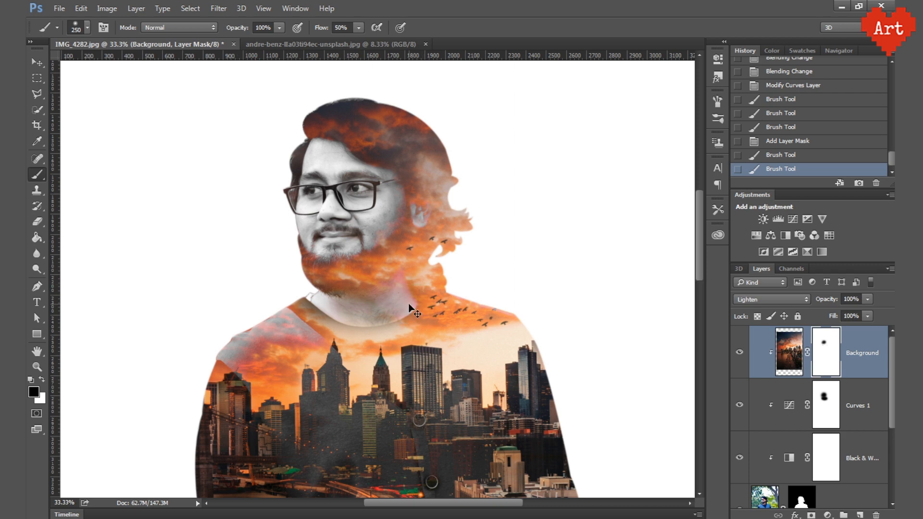
key("ctrl+z")
key("bracketleft")
key("bracketleft")
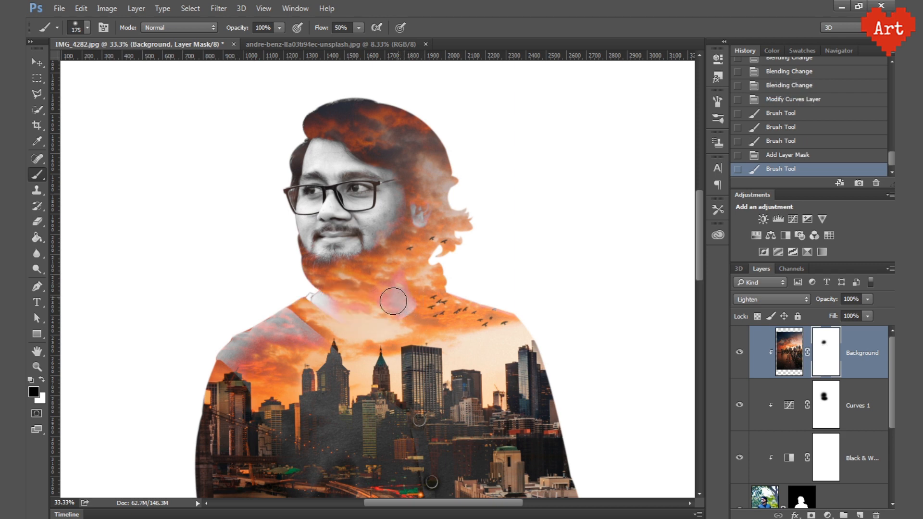
mouse_move(391, 301)
left_mouse_down()
mouse_move(333, 307)
mouse_move(305, 294)
mouse_move(322, 313)
mouse_move(413, 307)
mouse_move(404, 299)
mouse_move(380, 300)
left_mouse_up()
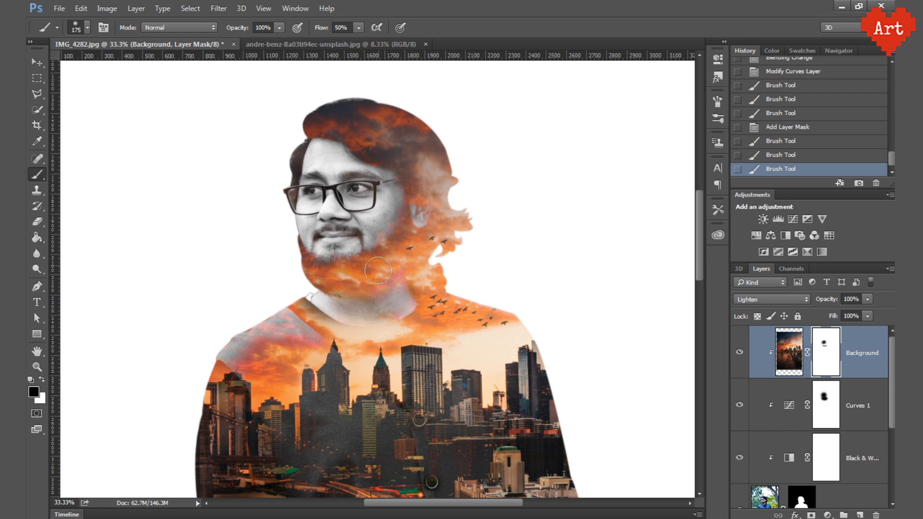
key("ctrl+minus")
key("ctrl+minus")
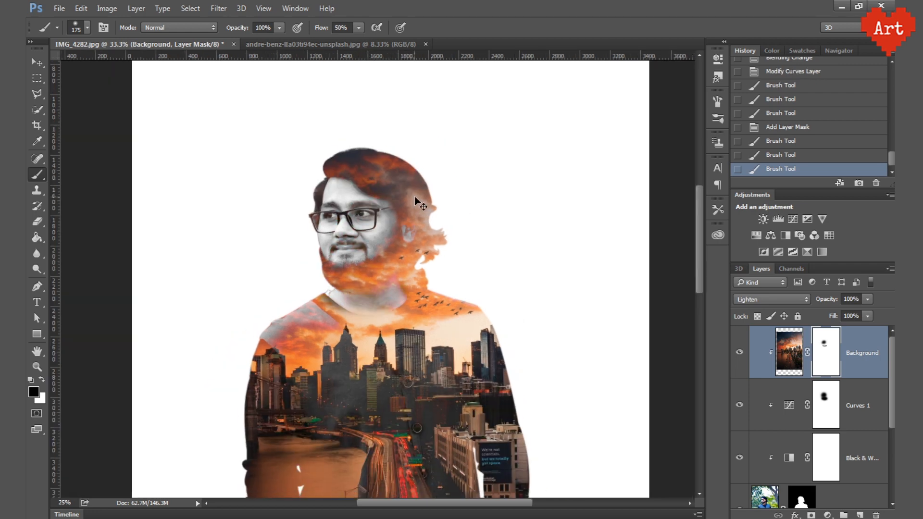
left_click_drag(425, 324, 409, 233)
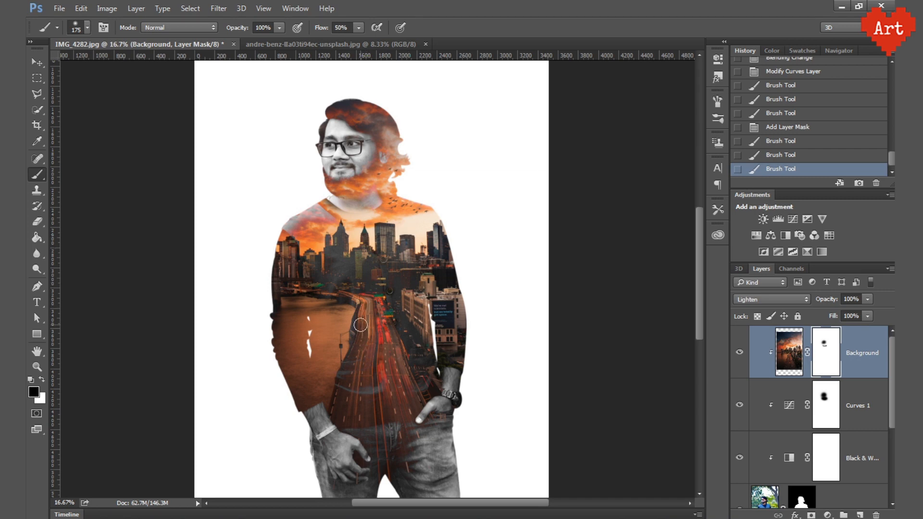
key("ctrl+minus")
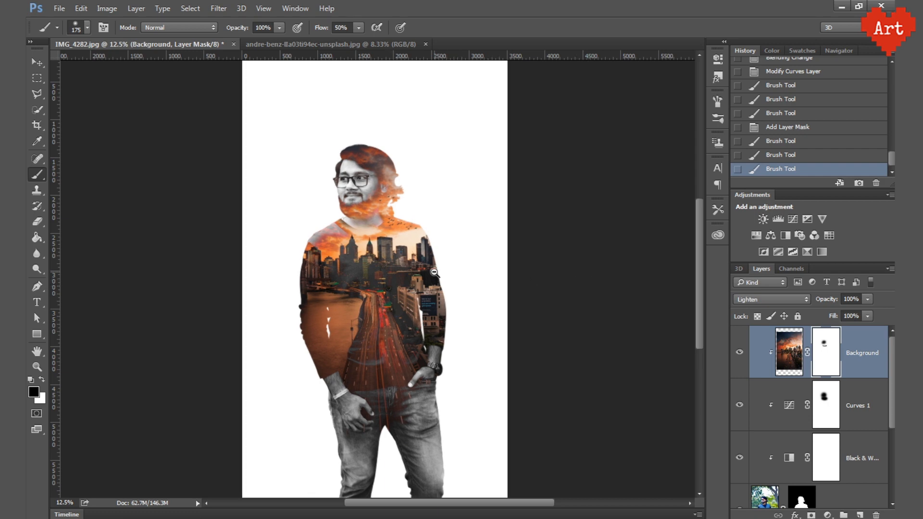
key("ctrl+minus")
key("ctrl+plus")
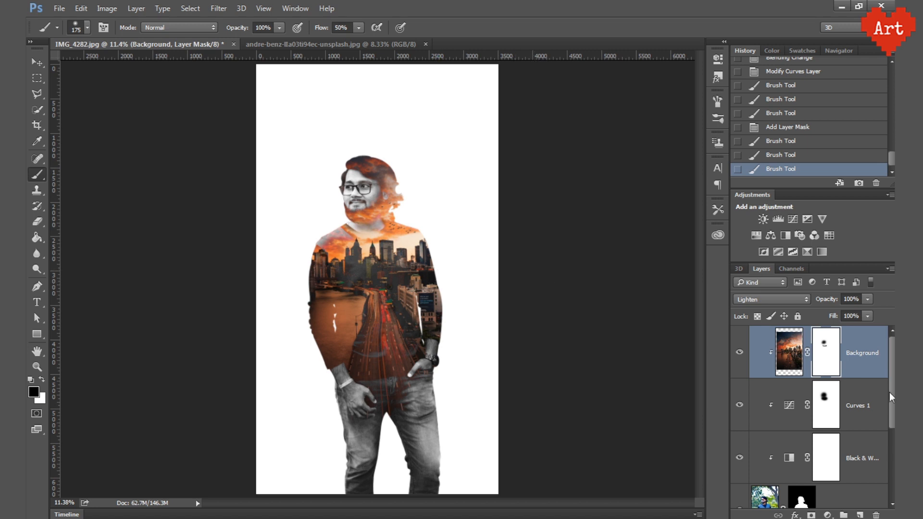
- Convert all layers from Layer 1 up to Background into a single smart object
scroll(856, 482, "down", 3)
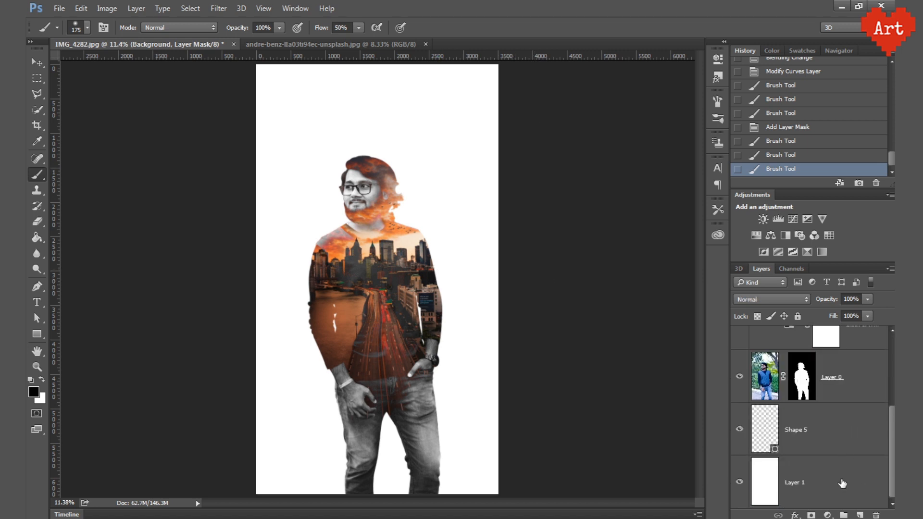
left_click(842, 483)
scroll(842, 483, "up", 3)
left_click(872, 349, "shift")
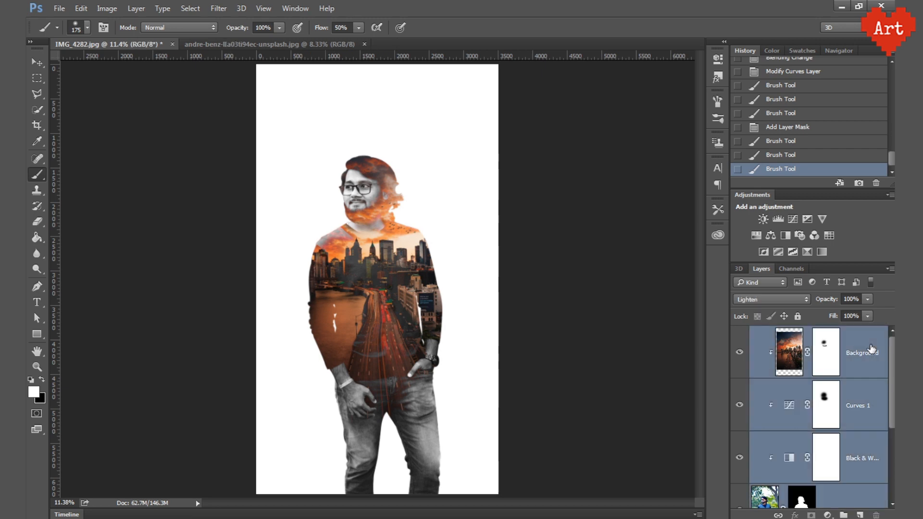
right_click(861, 343)
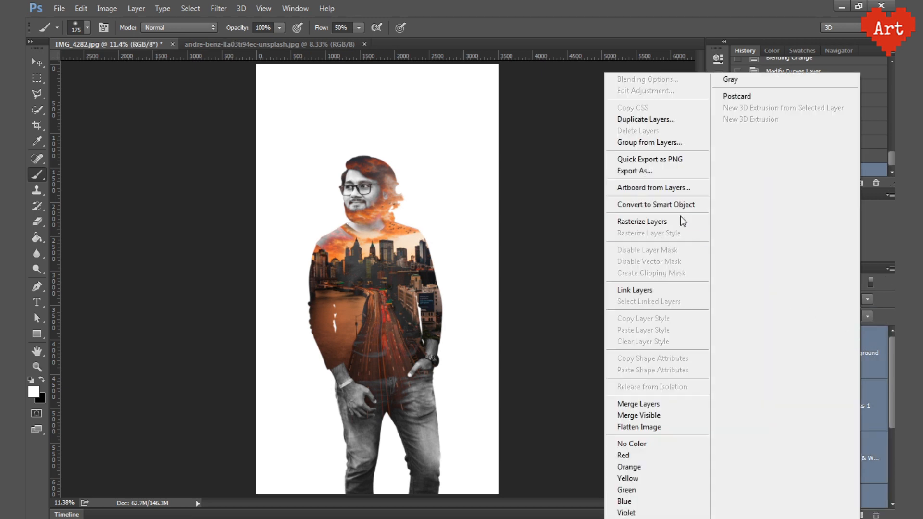
left_click(668, 206)
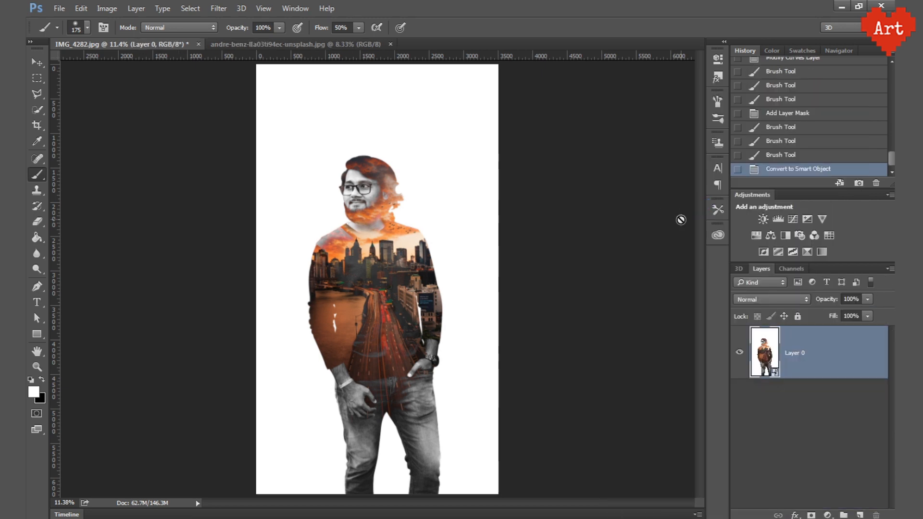
- Start a Camera Raw filter on the smart object with Clarity +3, Exposure +0.15, Contrast +5 and Highlights -9
left_click(226, 10)
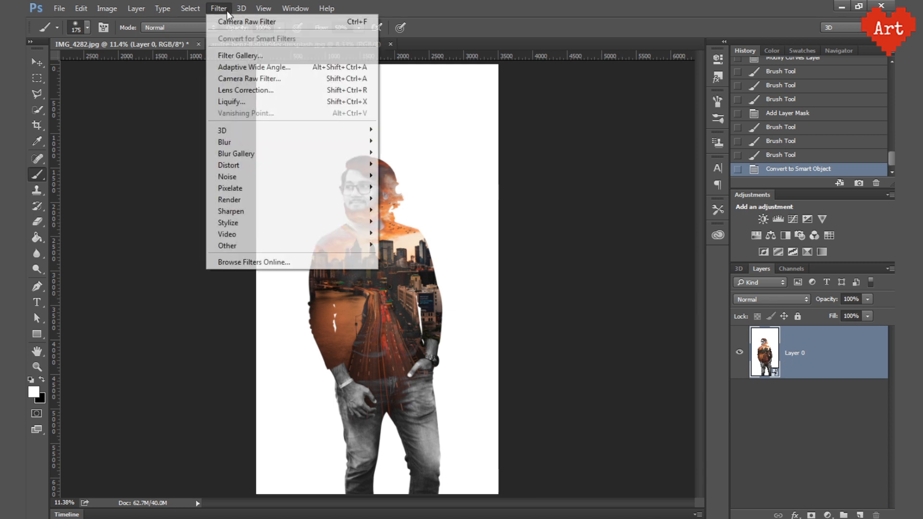
left_click(244, 79)
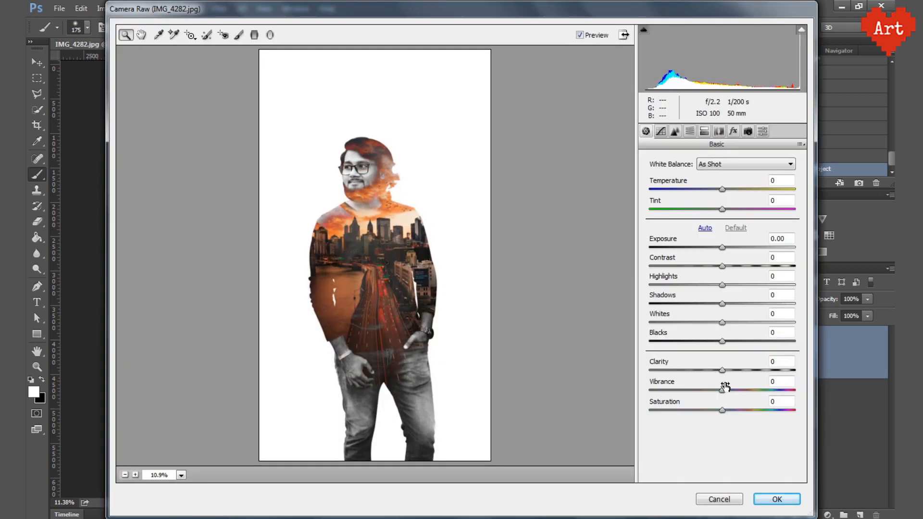
left_click(723, 370)
left_click(723, 247)
left_click_drag(722, 249, 716, 285)
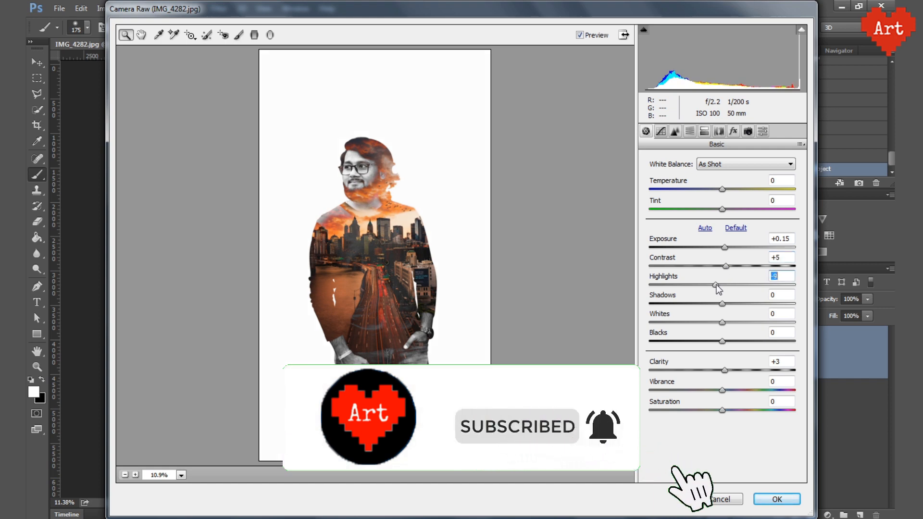
- Set Blacks to -27, Vibrance to +22, Saturation to +6, Highlights to -20 and Contrast to +32, and apply the Camera Raw filter
left_click_drag(724, 341, 696, 343)
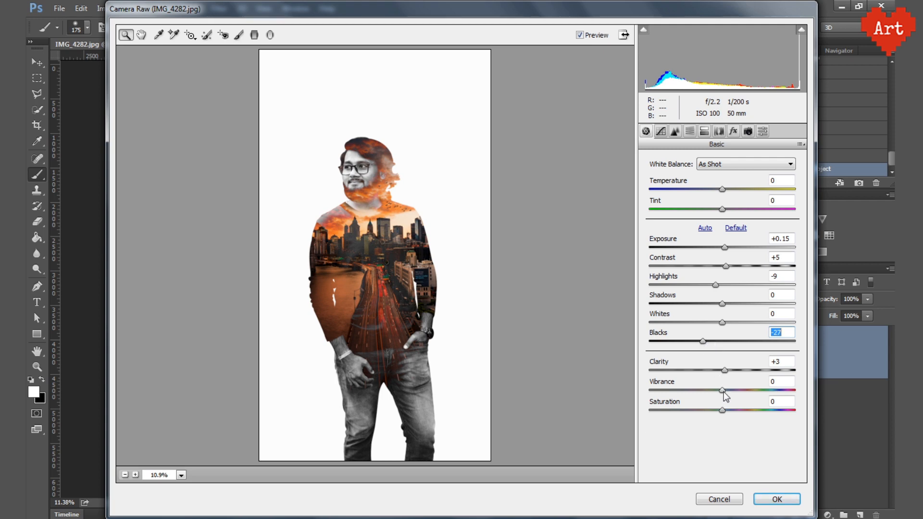
mouse_move(724, 392)
left_mouse_down()
mouse_move(739, 395)
mouse_move(726, 410)
left_mouse_up()
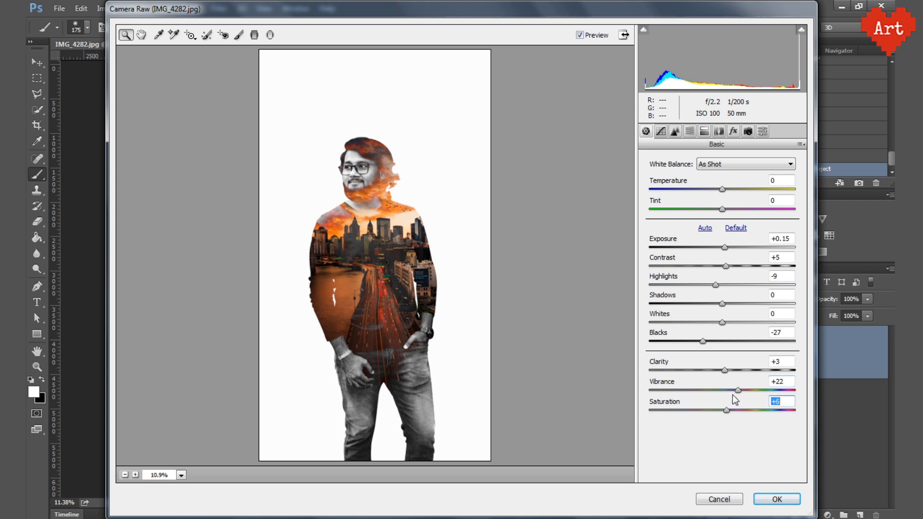
left_click_drag(715, 285, 746, 273)
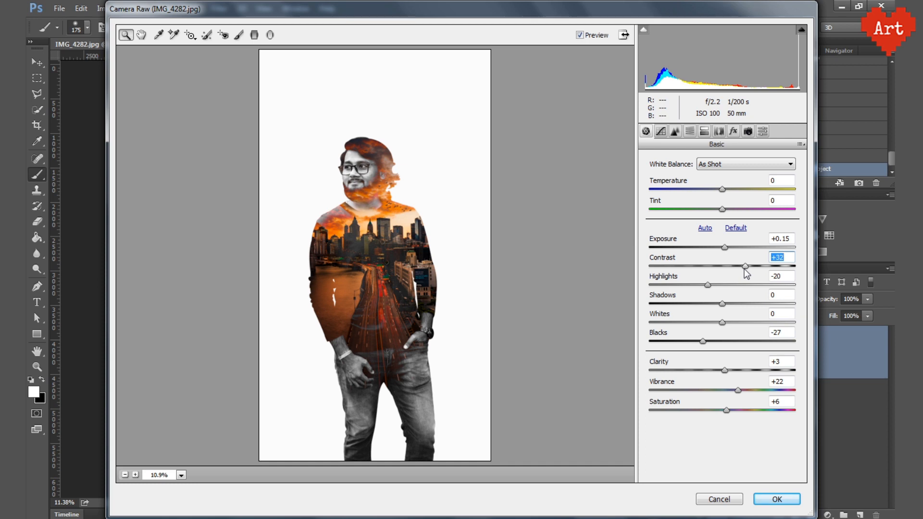
left_click(777, 500)
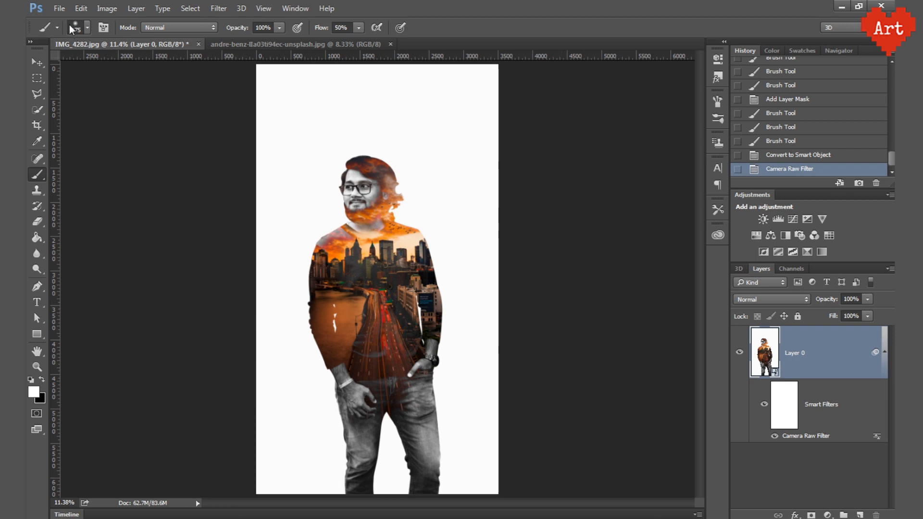
- Save the image as a PNG named Main in the DoubleExposure Main folder, with Smallest / Slow compression and no interlacing
left_click(59, 8)
left_click(71, 144)
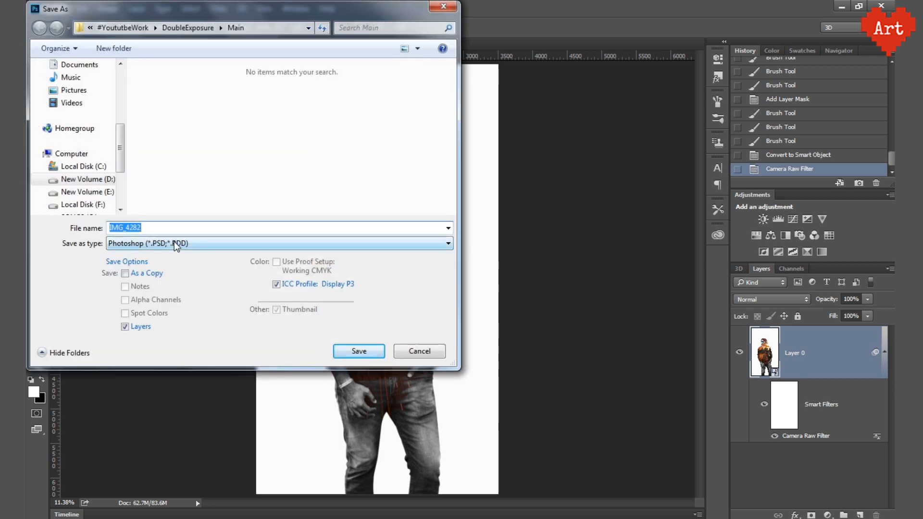
type("Main")
left_click(149, 244)
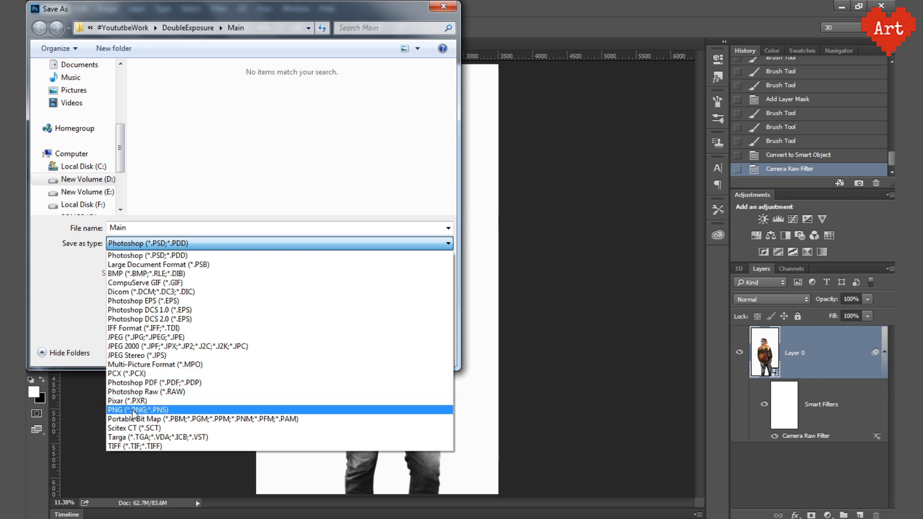
left_click(135, 411)
left_click(358, 351)
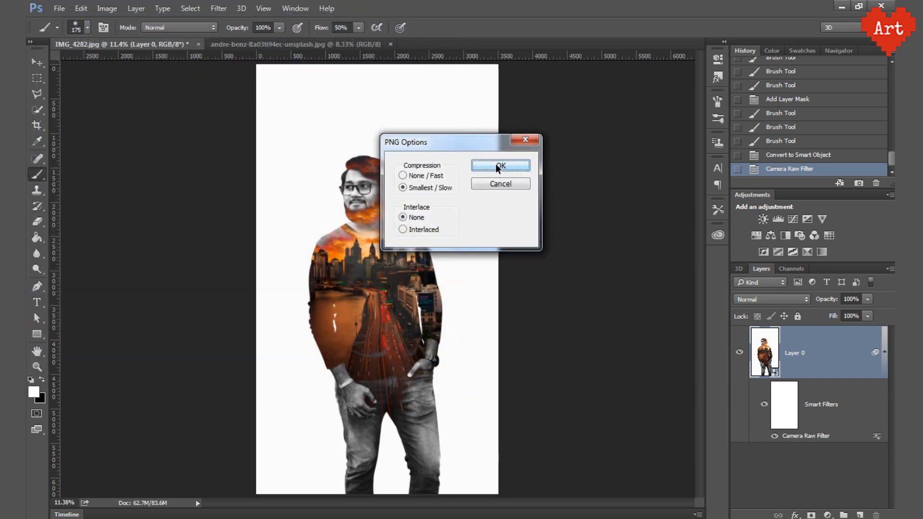
left_click(498, 172)
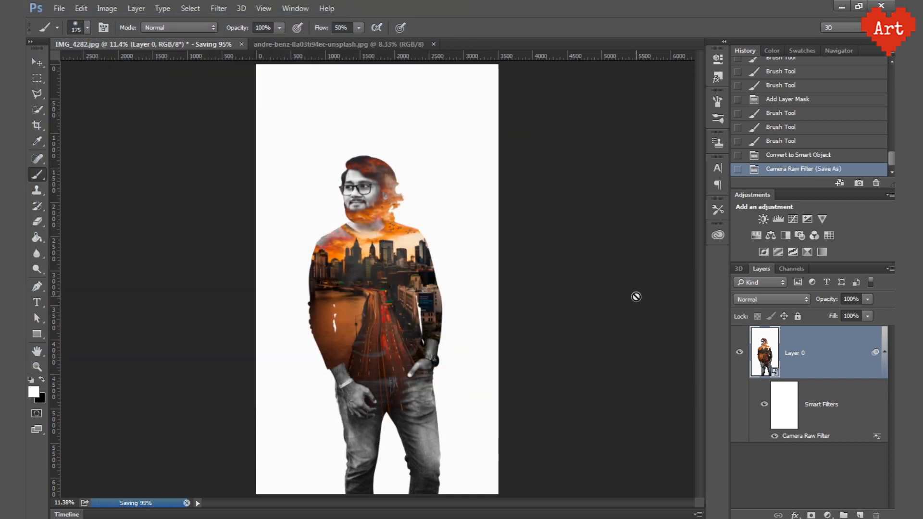